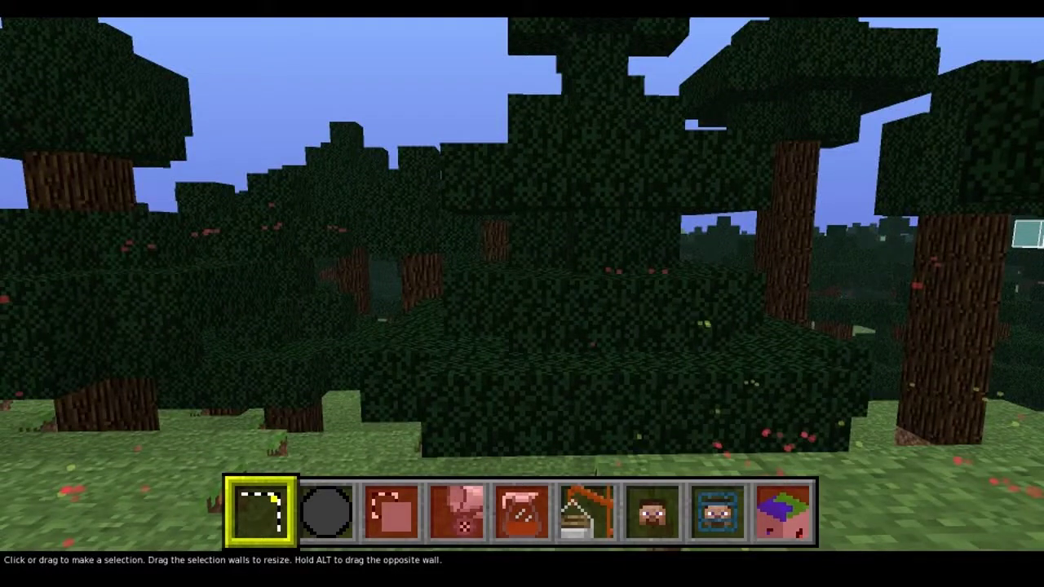
Select a box of blocks 8 wide, 2 long and 2 high around the player in the grassy forest clearing.
right_click(1001, 269)
key(s)
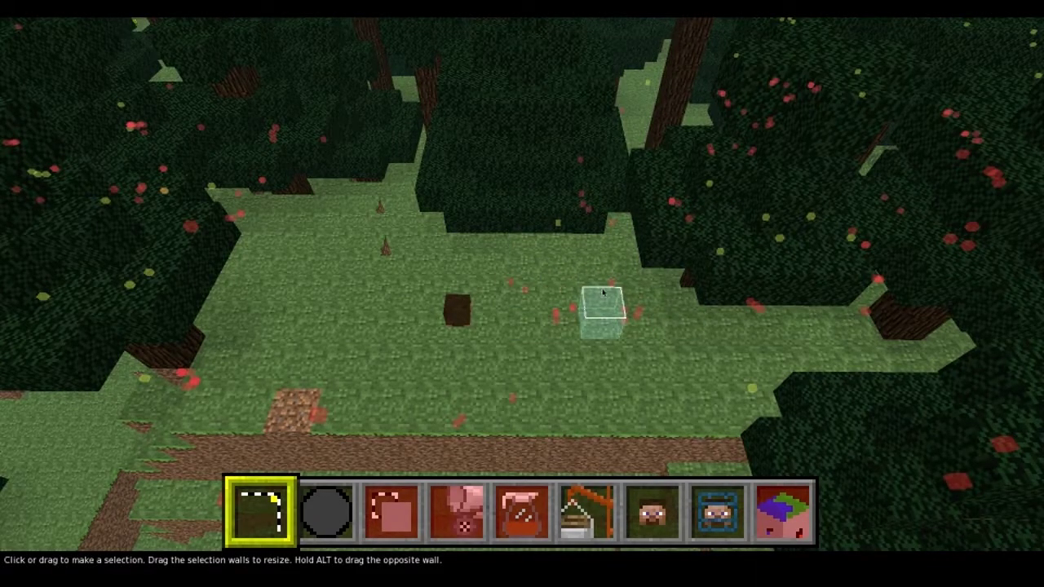
right_click(603, 292)
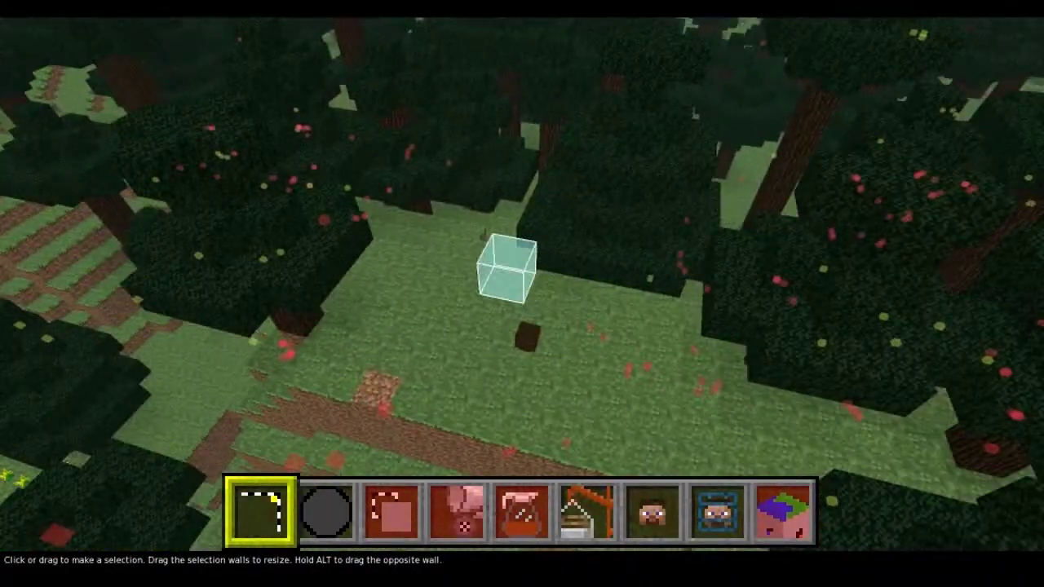
key(w)
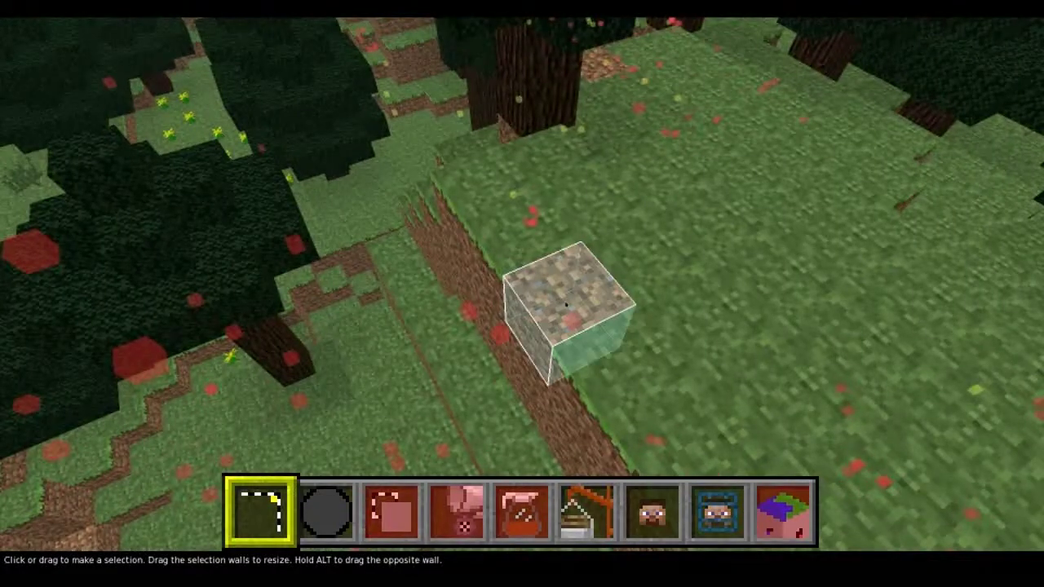
right_click(588, 298)
key(s)
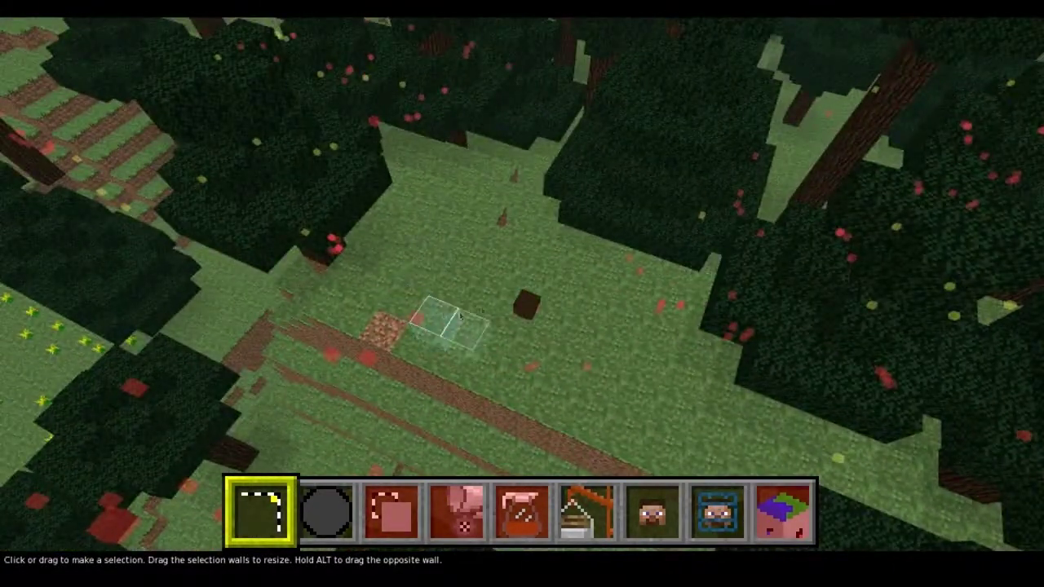
click(408, 232)
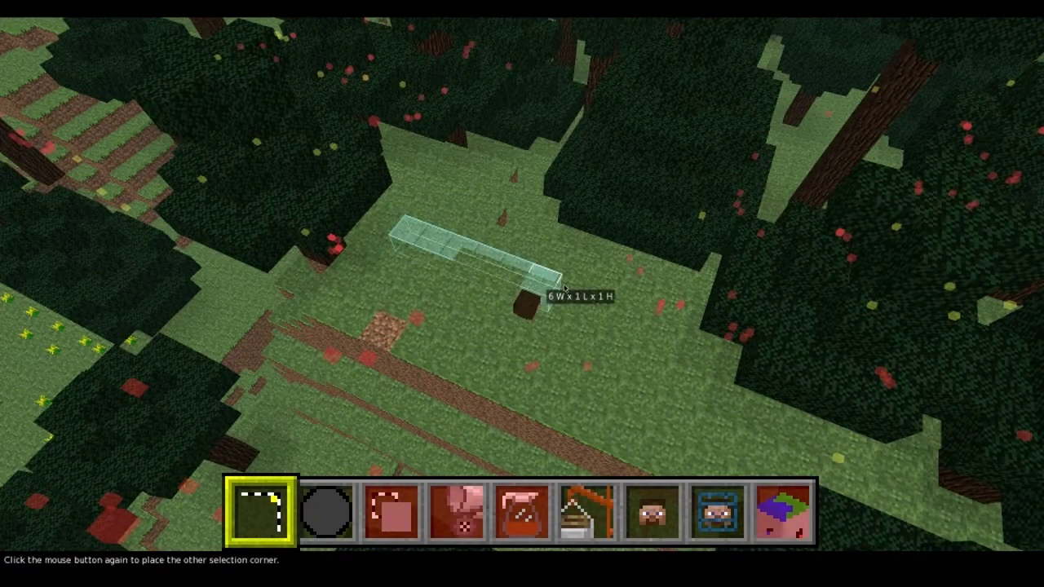
click(591, 322)
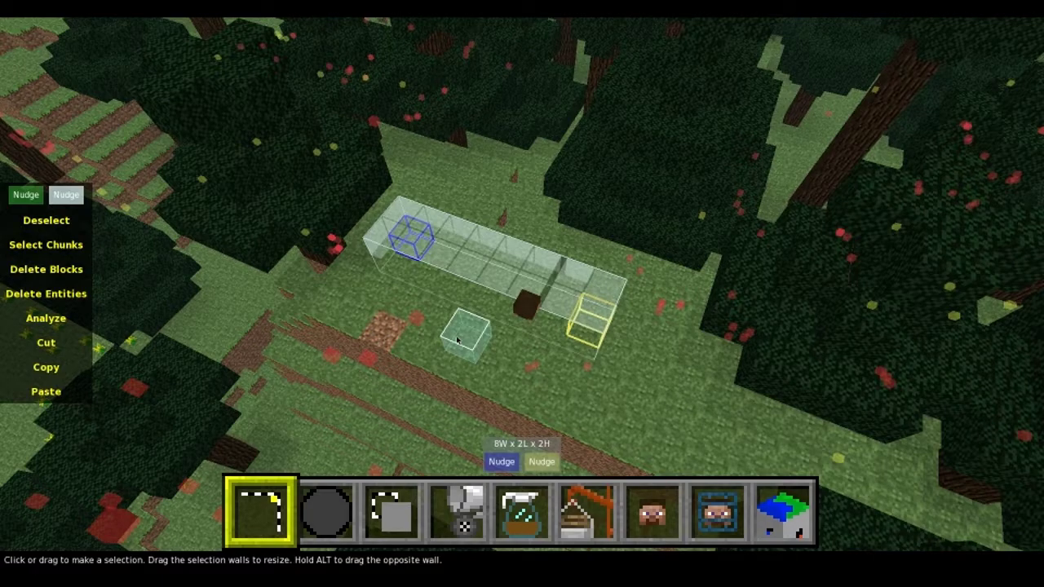
Examine the selected box and the surrounding forest from above, from close up and from several directions.
key(s)
key(i)
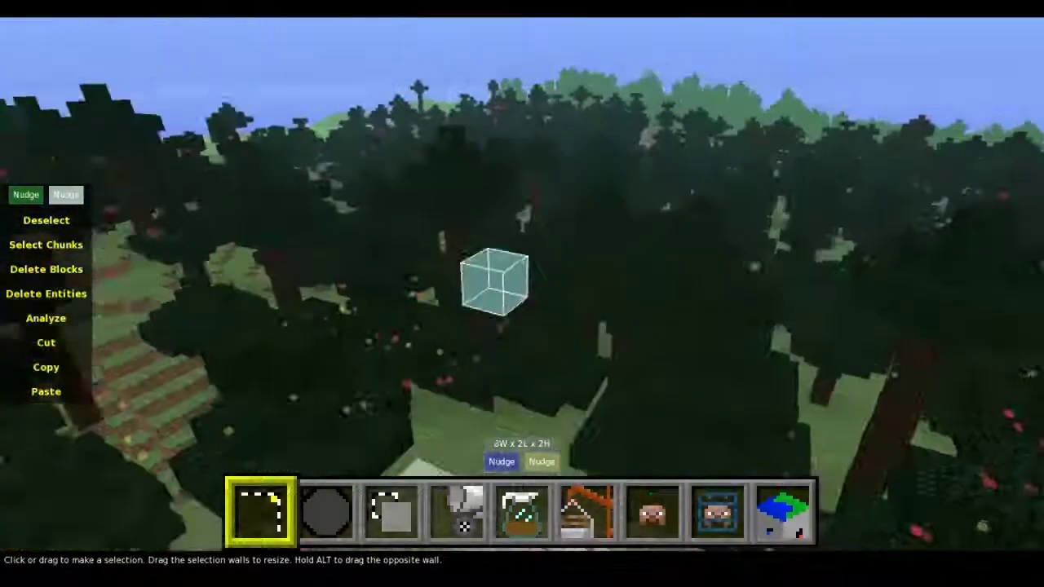
key(s)
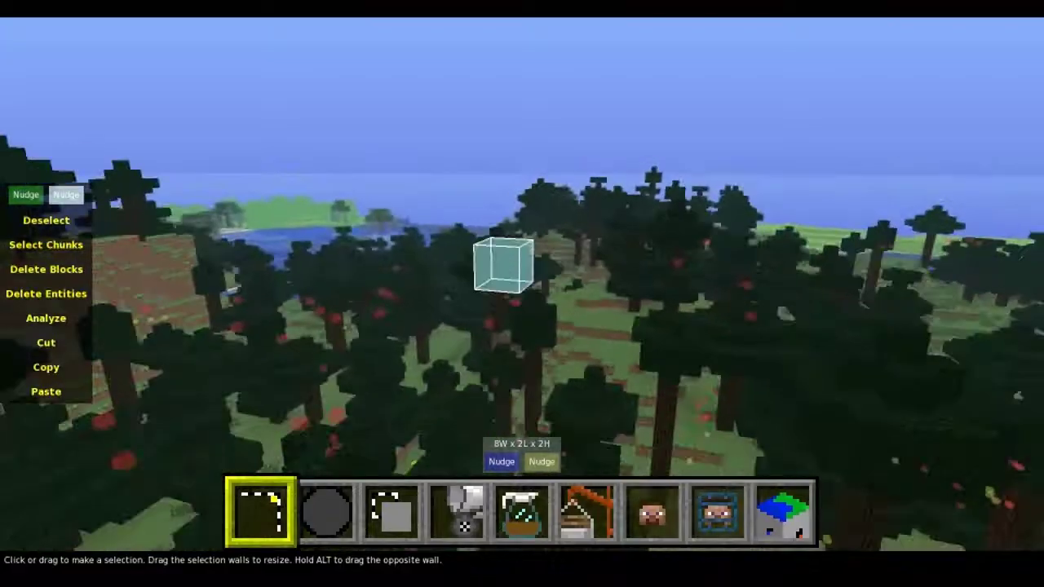
key(w)
key(k)
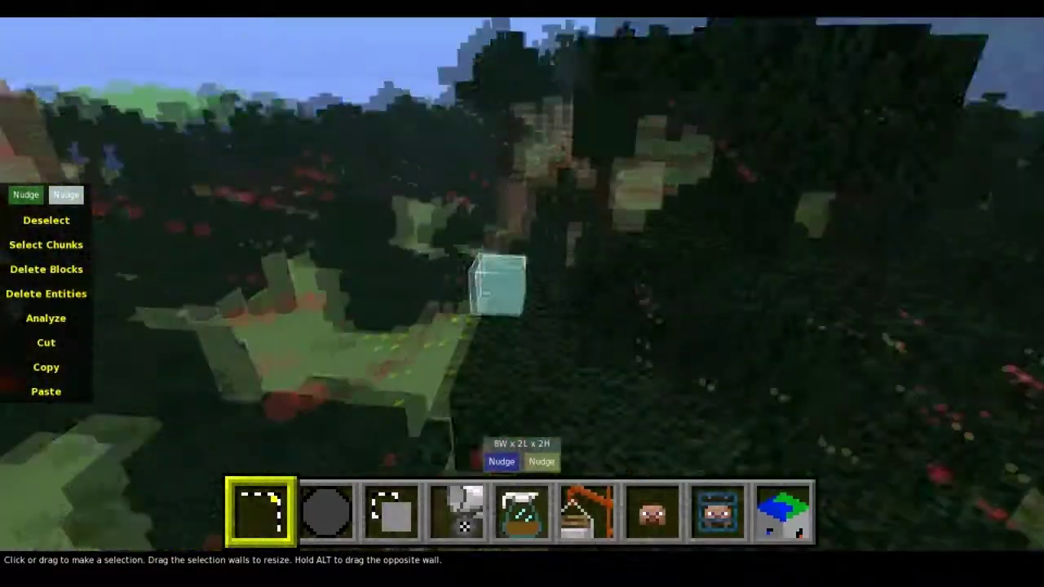
key(s)
key(w)
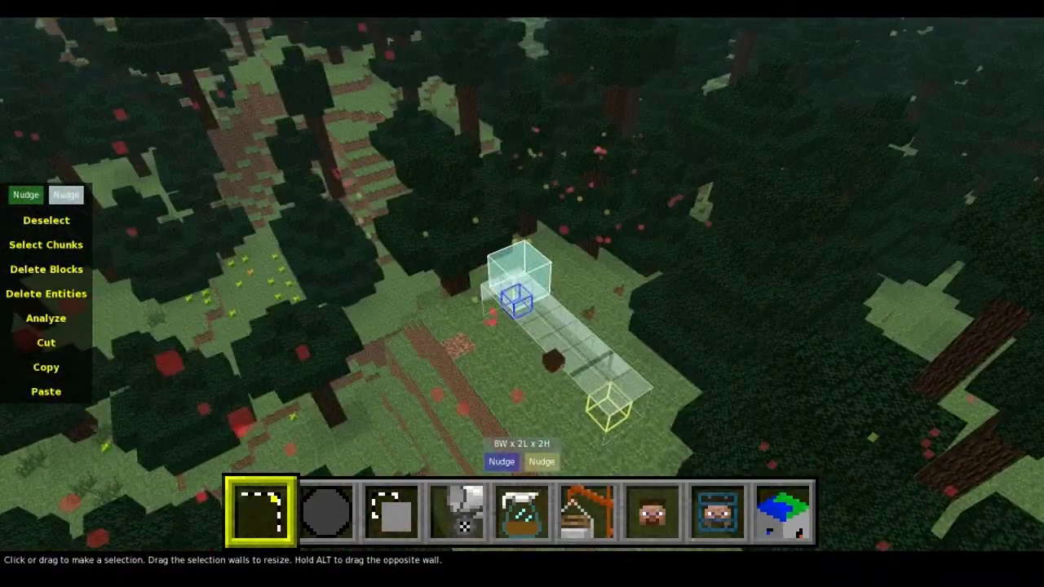
key(w)
key(q)
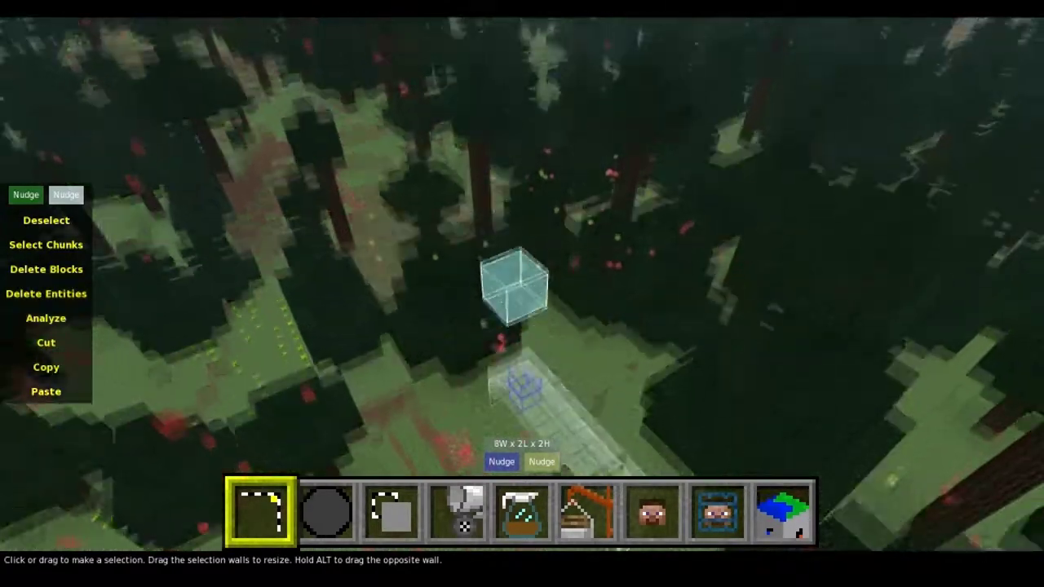
key(z)
key(w)
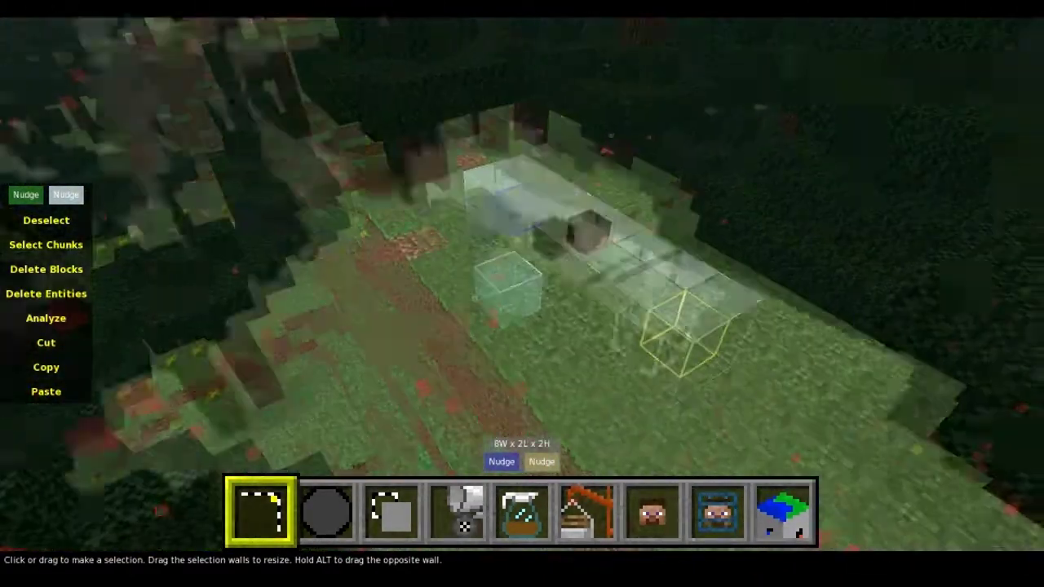
key(i)
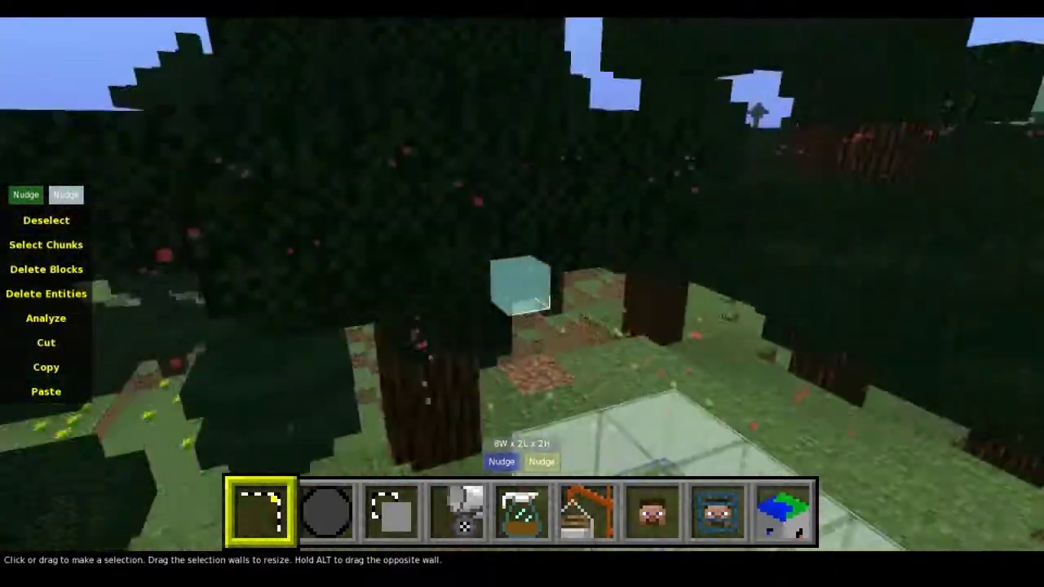
key(s)
right_click(525, 297)
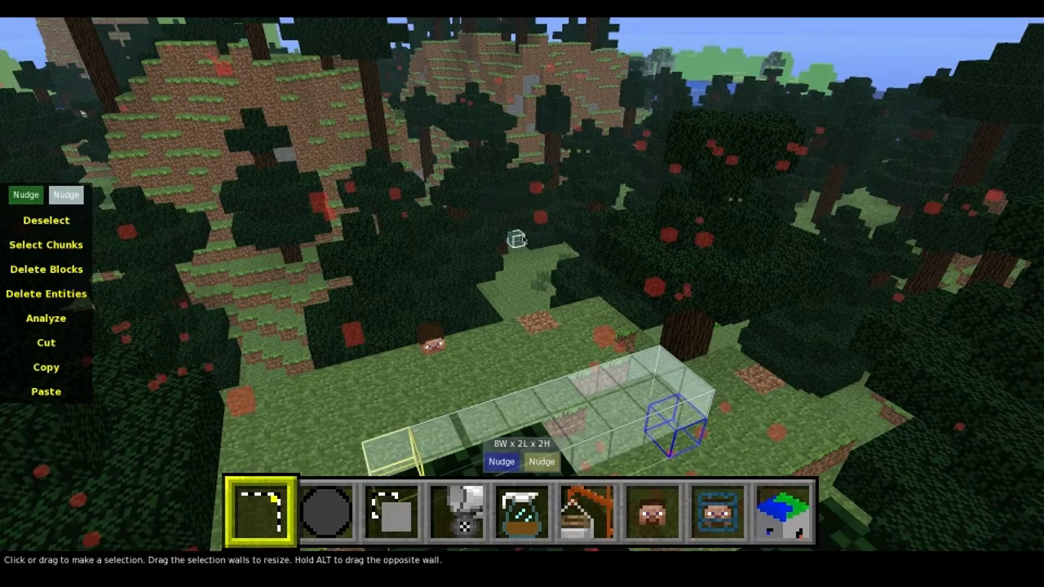
View the clearing from nearer, farther and both sides while facing the dirt hills, and look up towards the sky.
key(w)
key(s)
key(d)
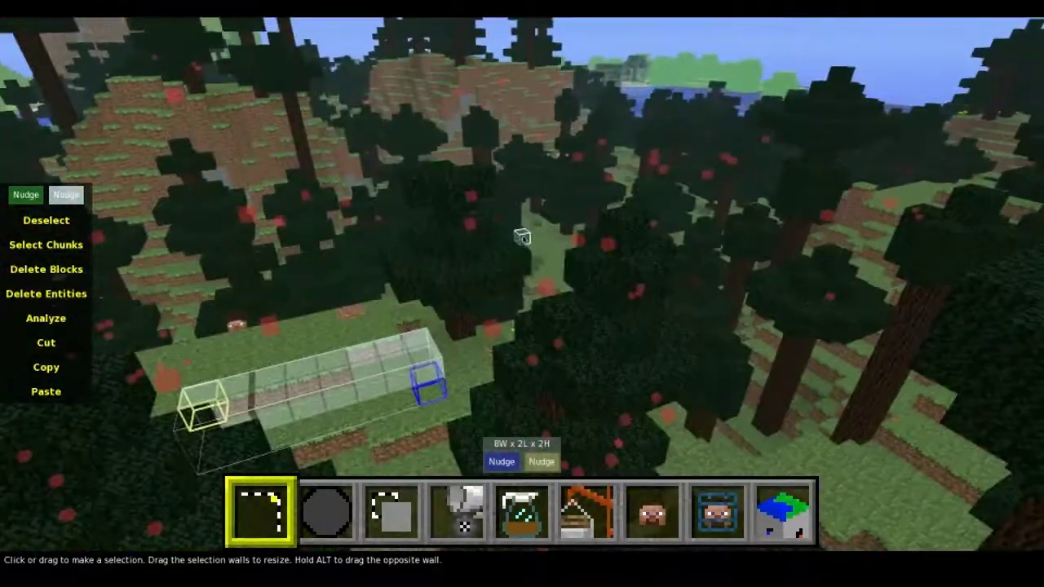
key(a)
key(w)
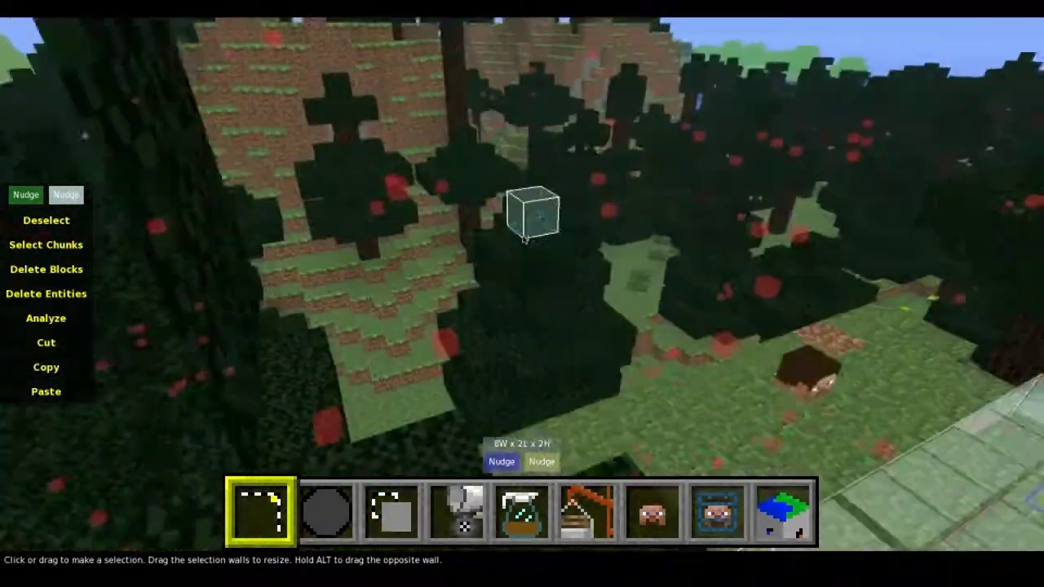
key(s)
key(w)
key(s)
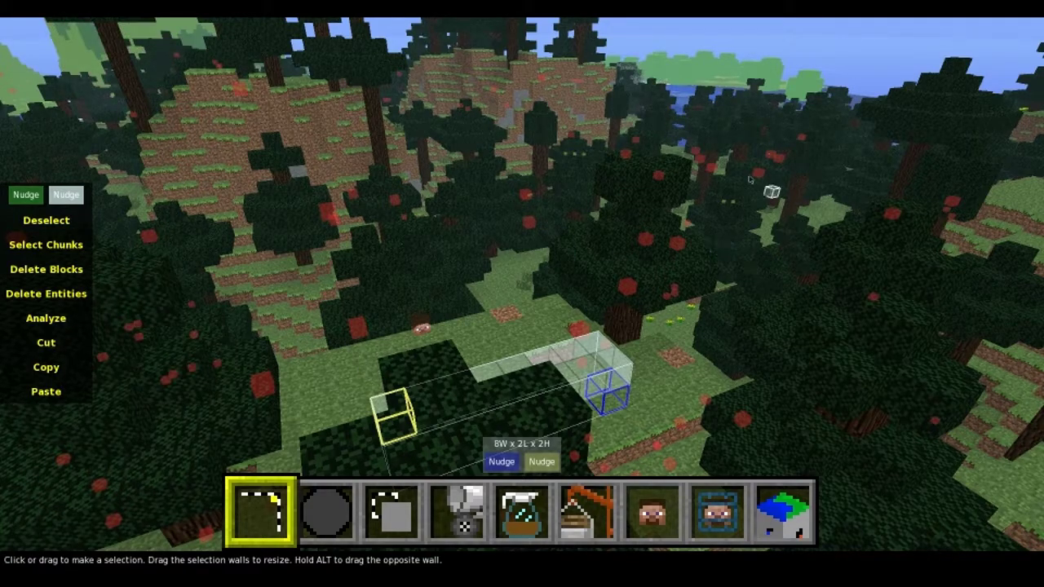
key(w)
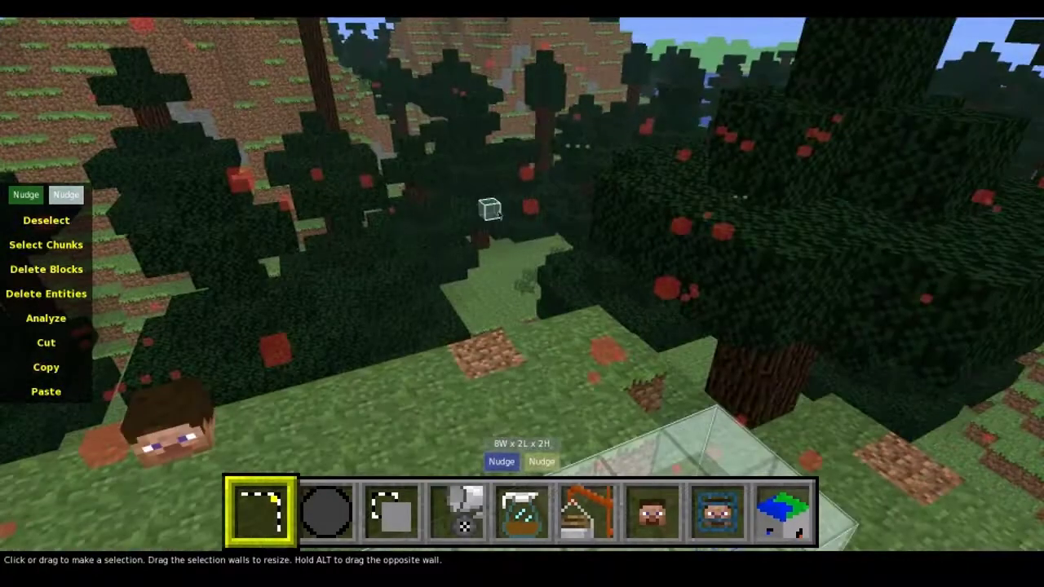
key(s)
key(d)
key(a)
key(w)
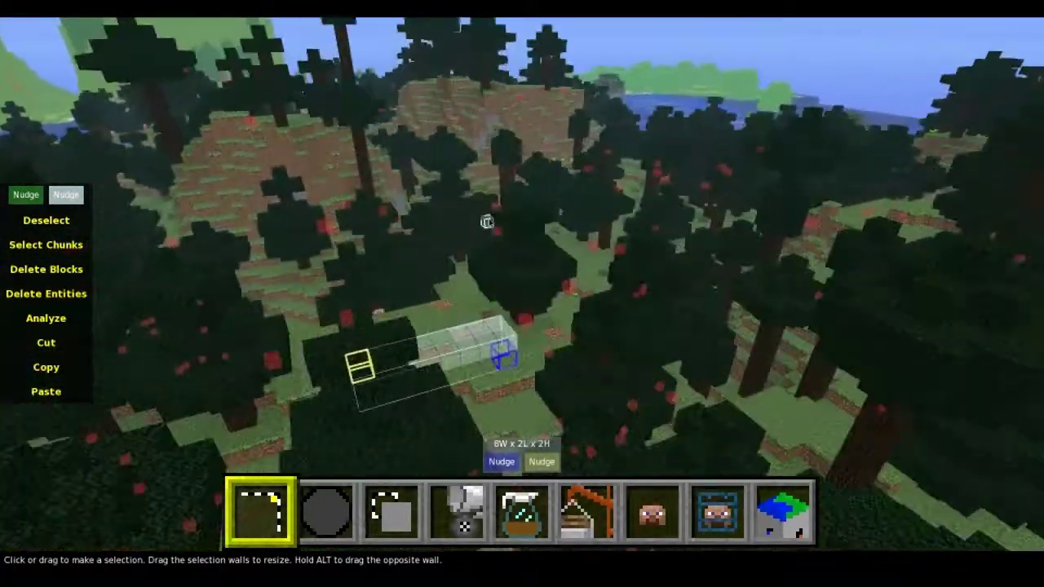
key(s)
key(d)
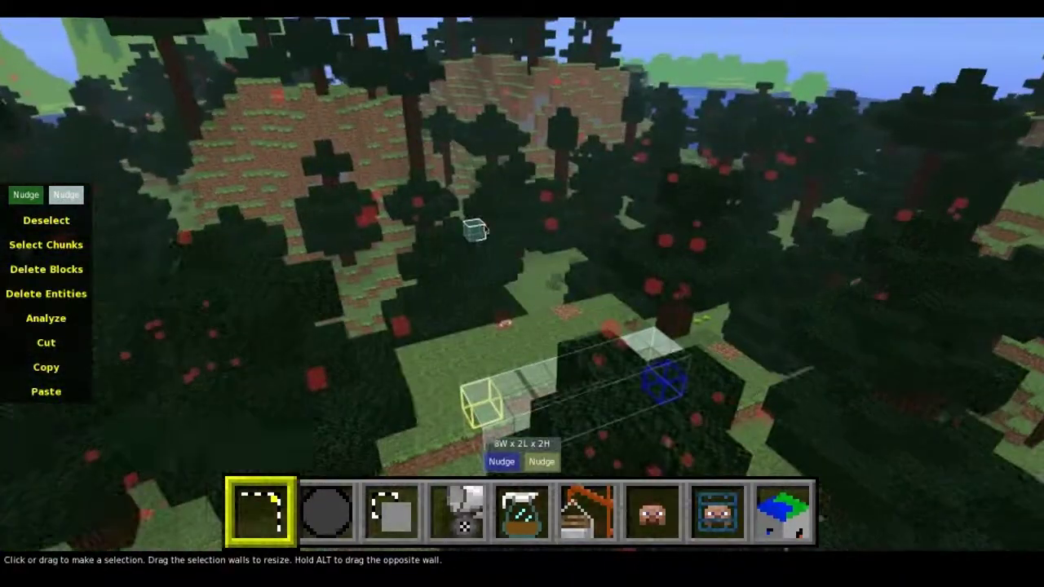
key(a)
key(w)
key(s)
key(q)
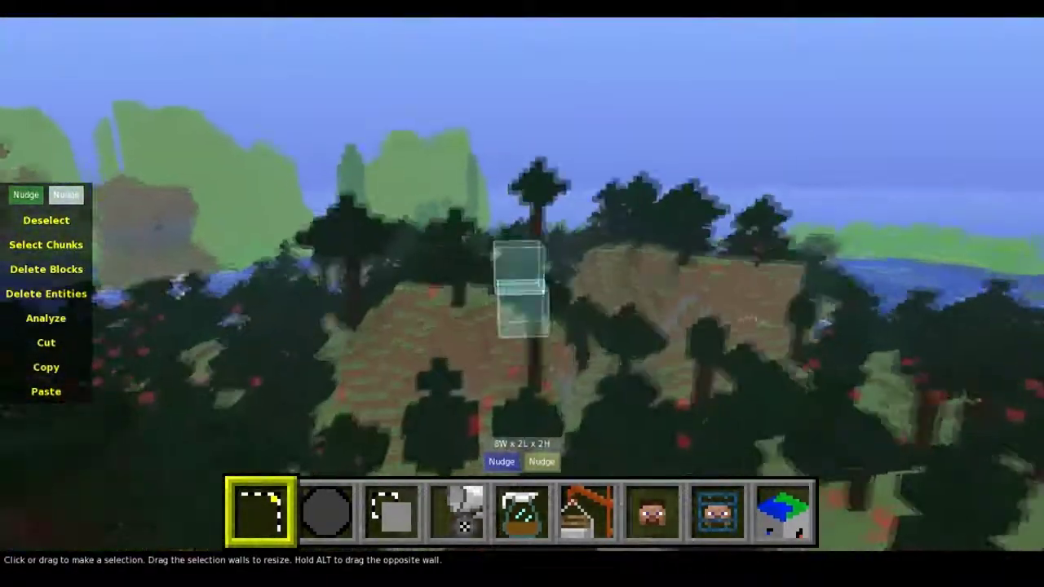
key(q)
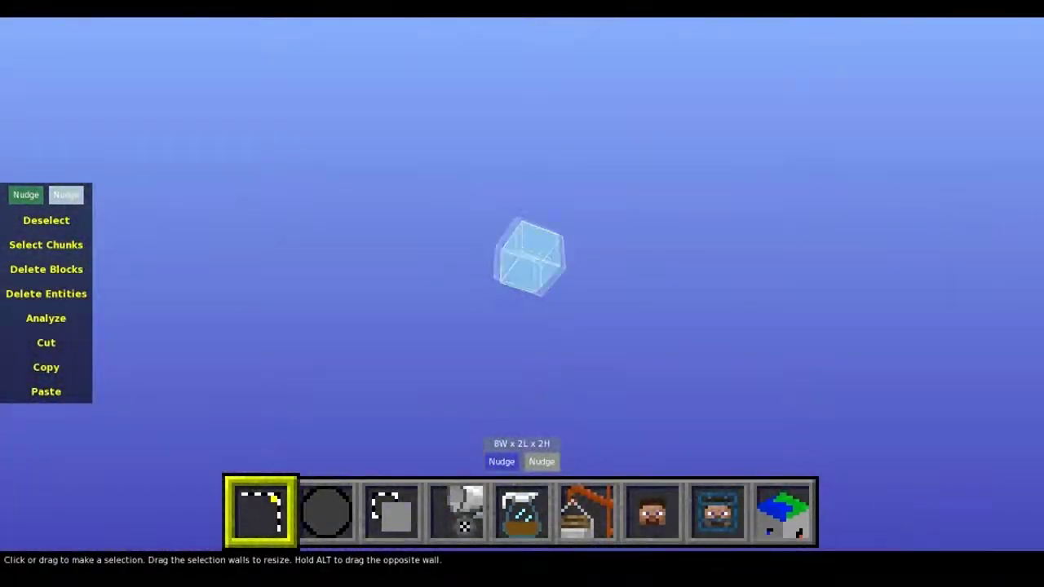
right_click(522, 292)
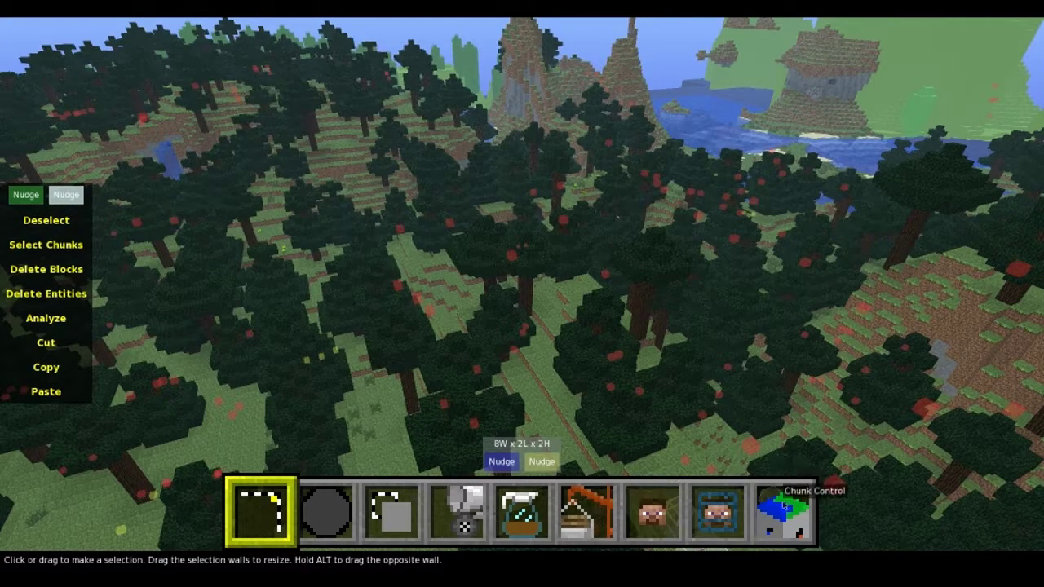
Survey the forest around the selection from high above and inspect a grassy slope beside a tree up close.
right_click(670, 311)
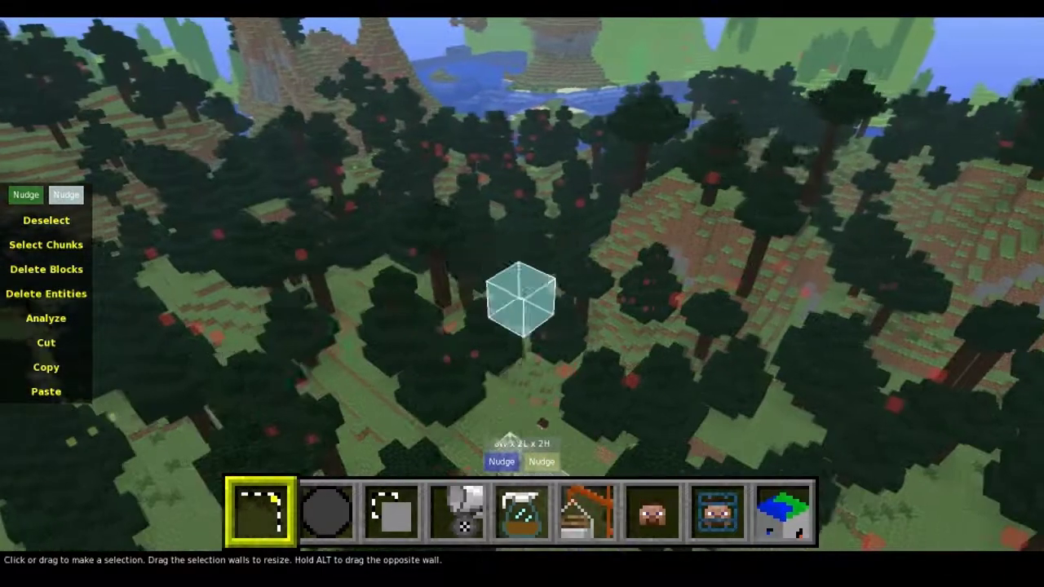
key(s)
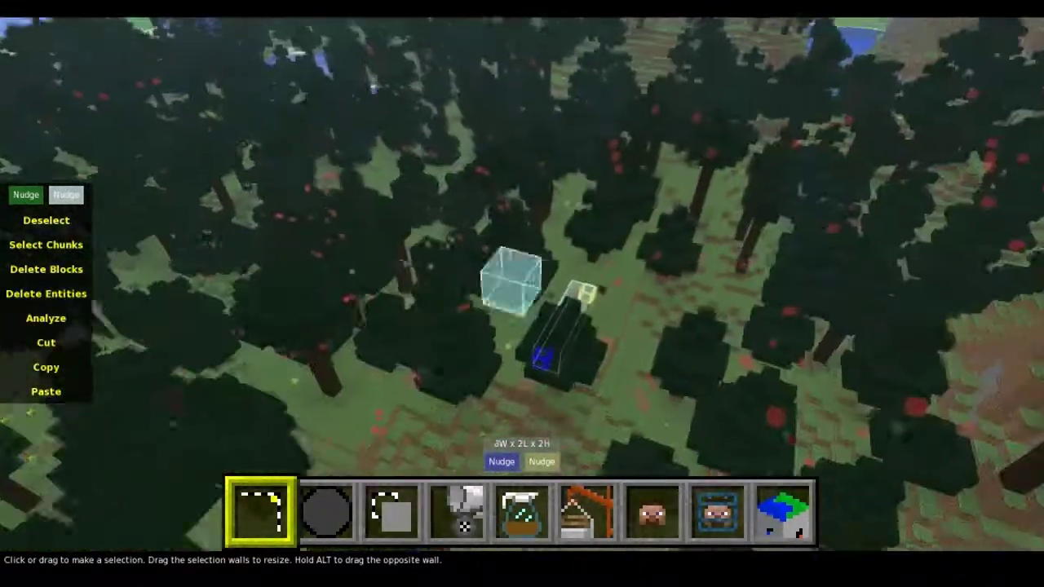
right_click(528, 285)
right_click(587, 277)
key(d)
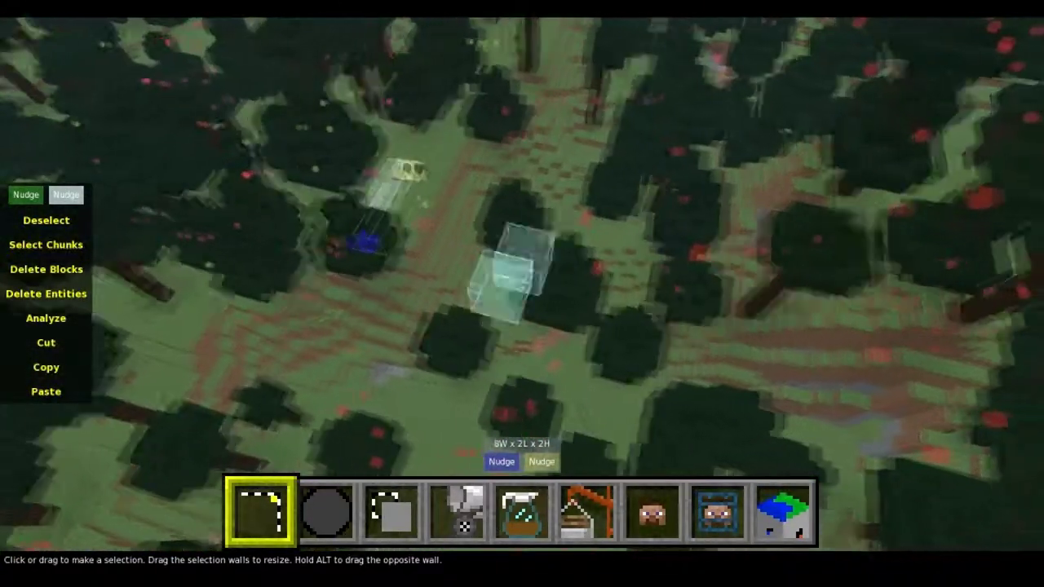
key(w)
key(w)
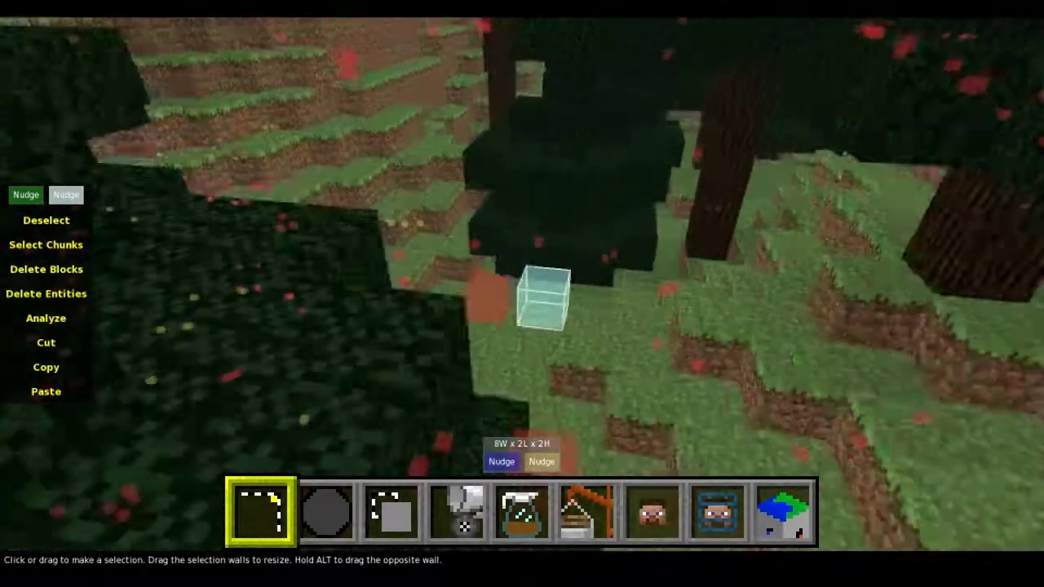
key(w)
key(s)
right_click(522, 284)
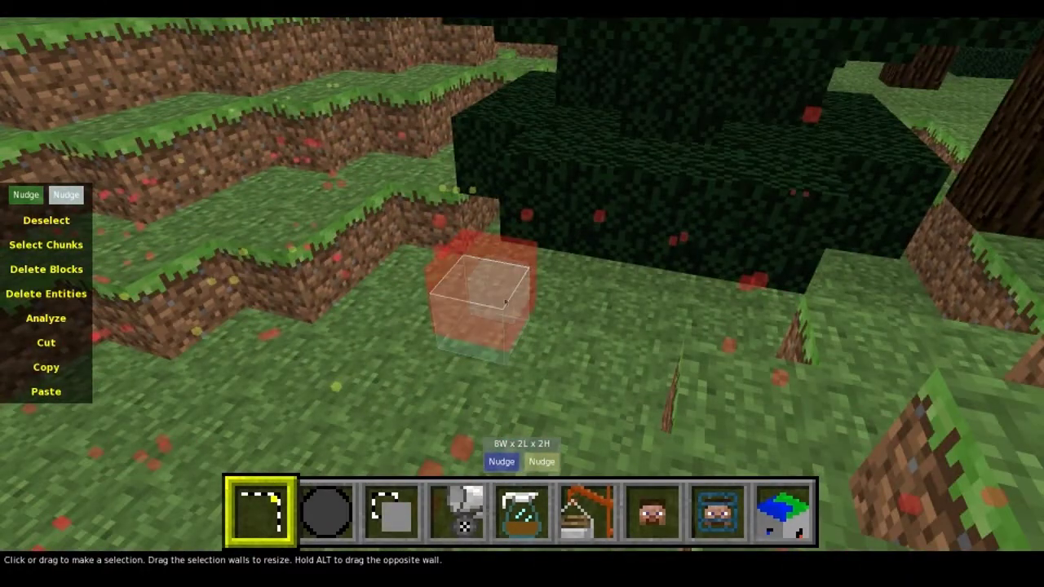
Go below the surface to the mineshaft tunnels and select a region 6 wide, 1 long and 12 high there.
right_click(505, 303)
key(w)
key(s)
key(w)
key(w)
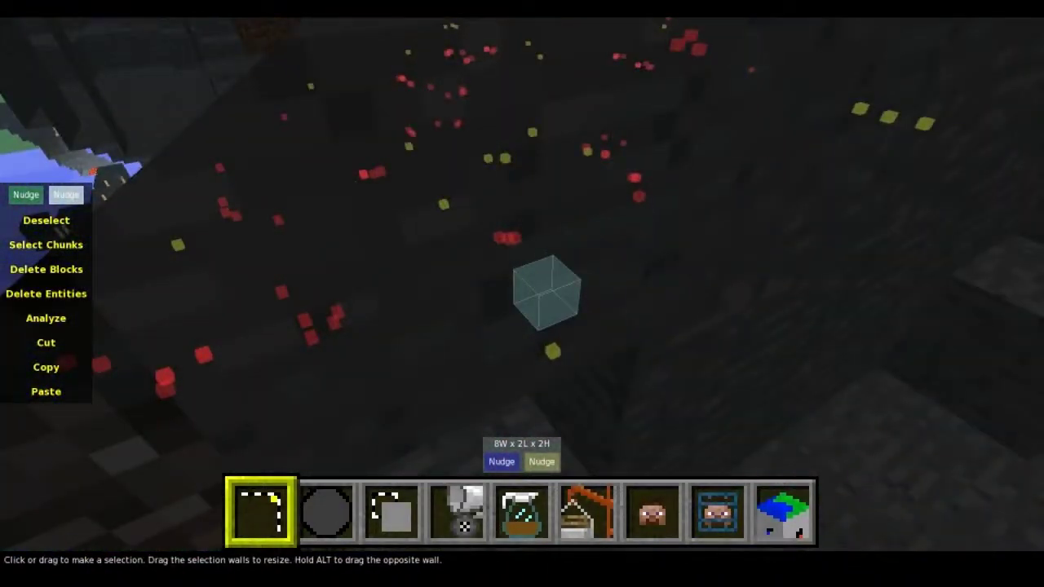
key(w)
key(w)
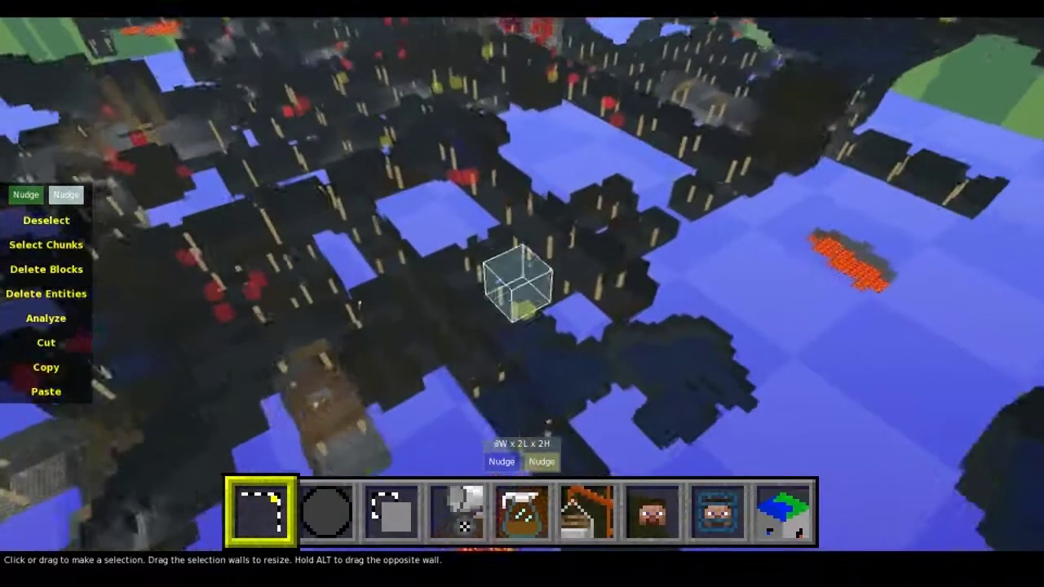
key(w)
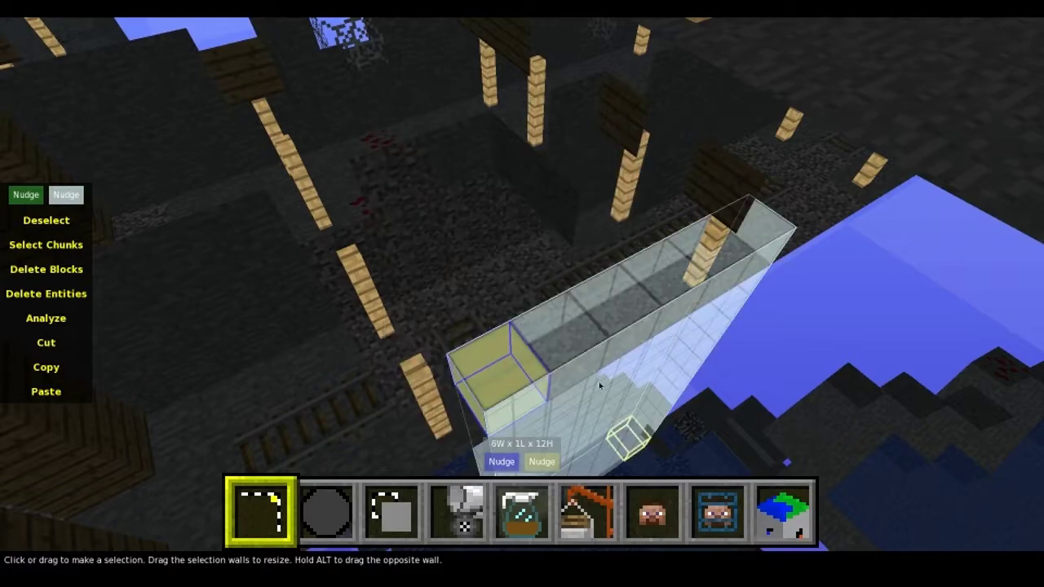
View the mineshaft tunnels and lava pools from above, and return to the grassy surface.
right_click(599, 385)
key(s)
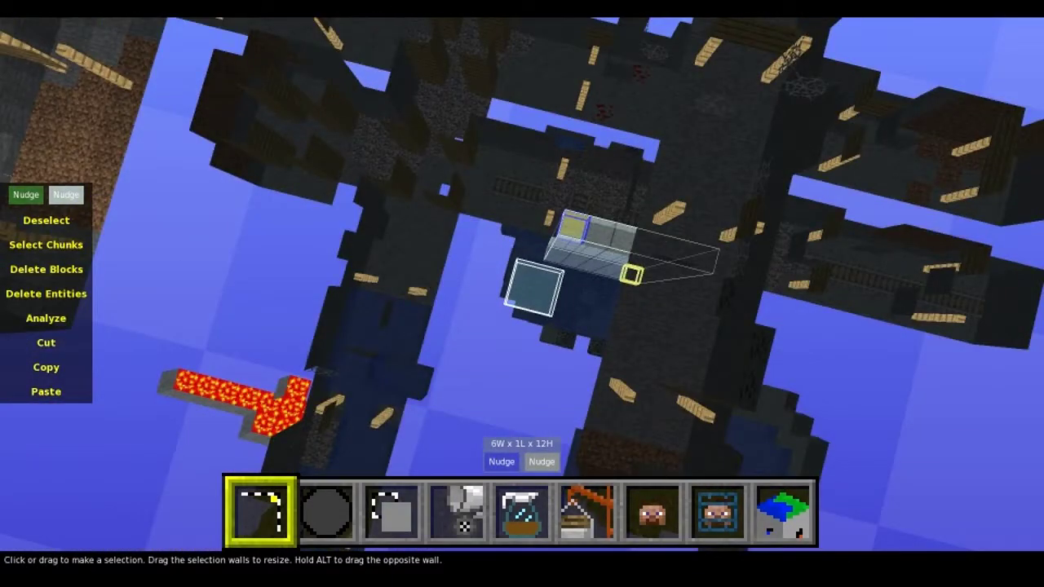
right_click(529, 294)
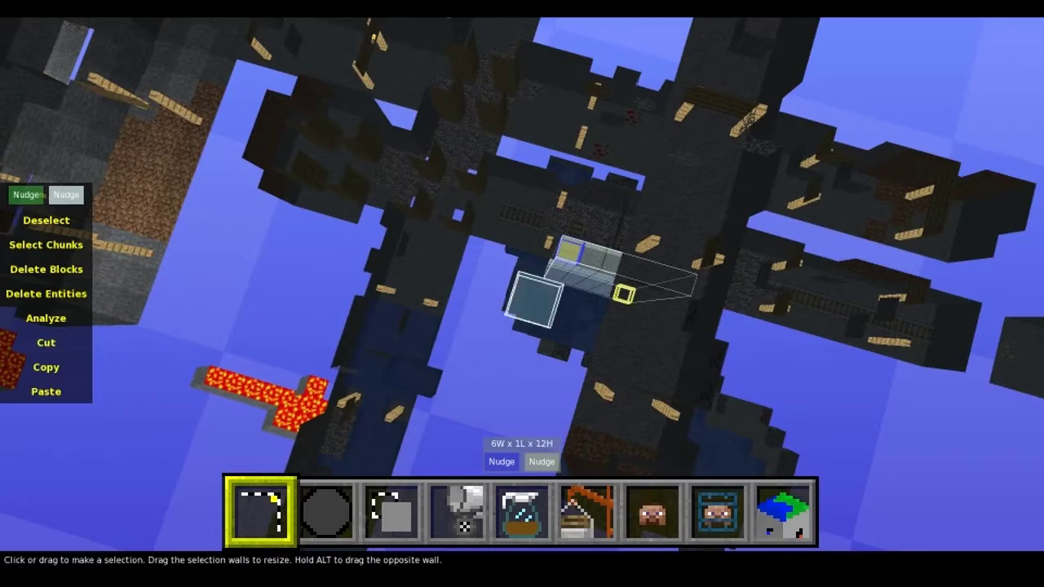
key(s)
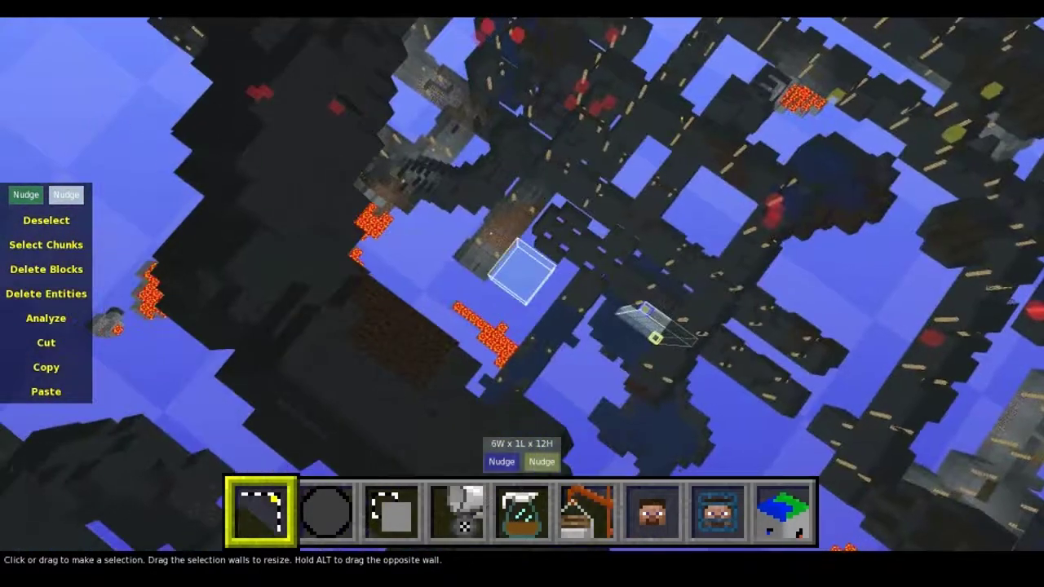
key(s)
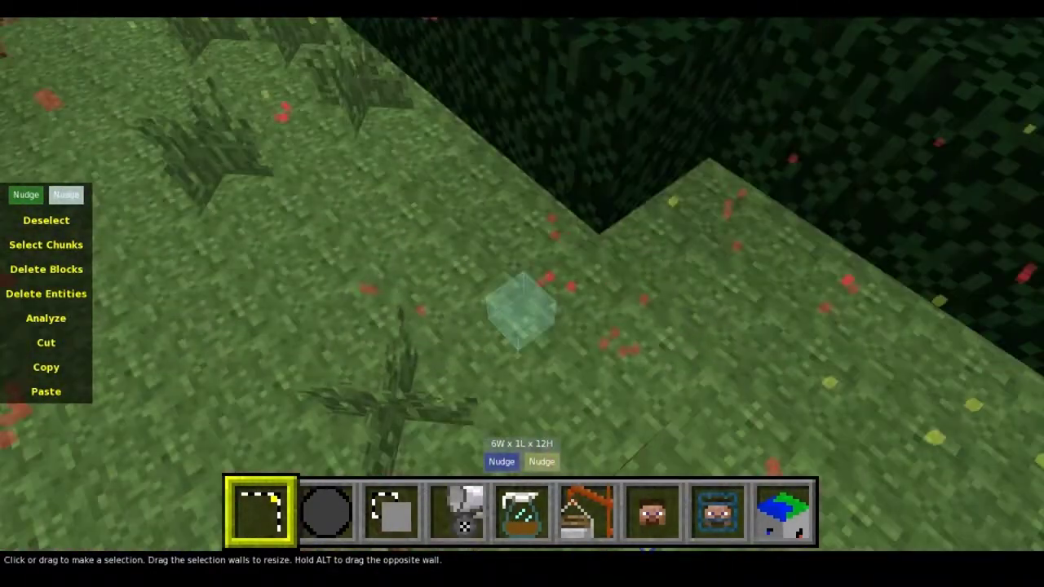
Select a forest region 129 wide, 104 long and 4 high by placing two opposite corners on the ground.
right_click(521, 303)
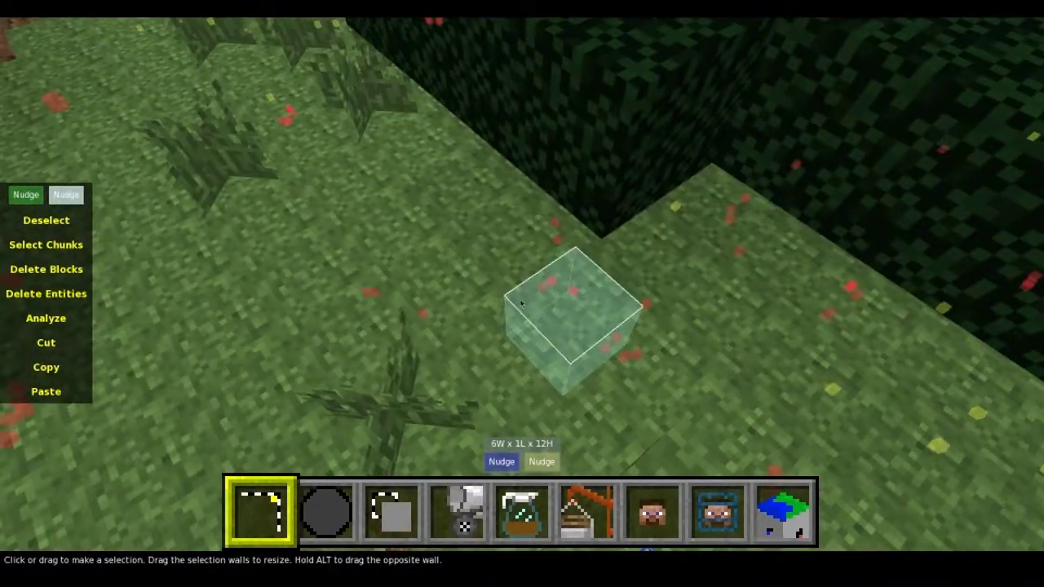
right_click(521, 303)
key(s)
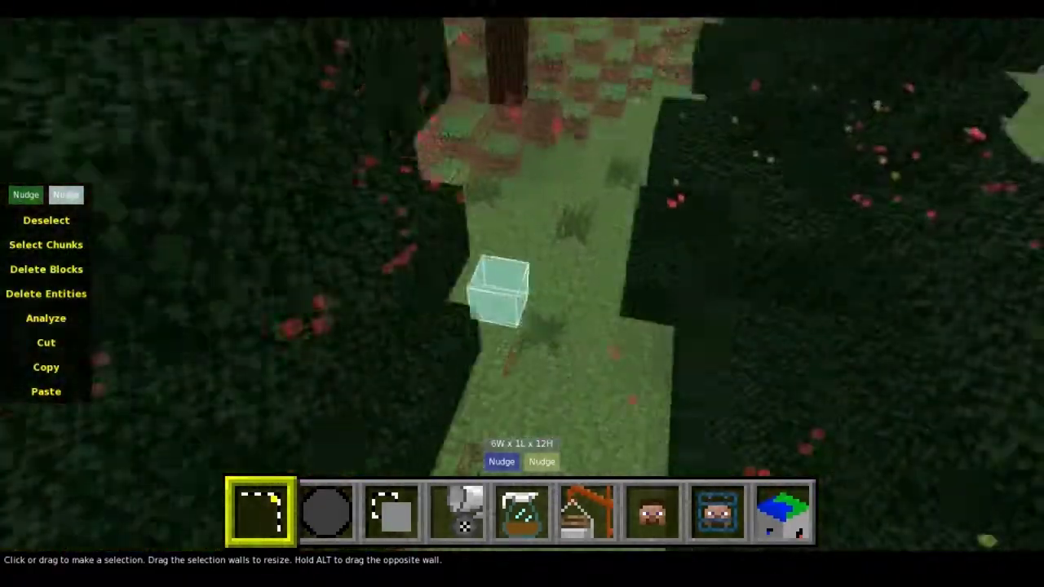
key(s)
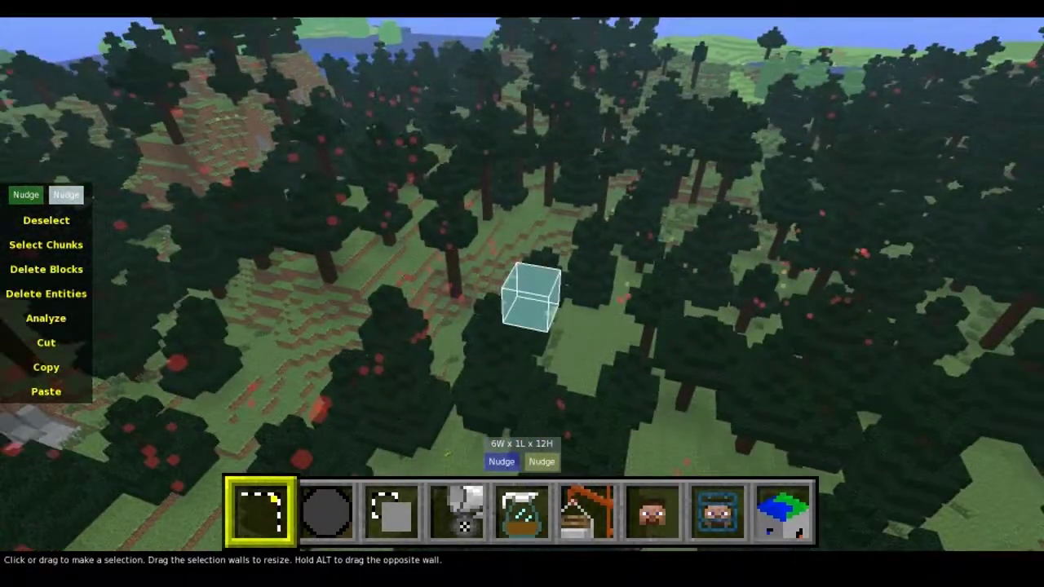
key(w)
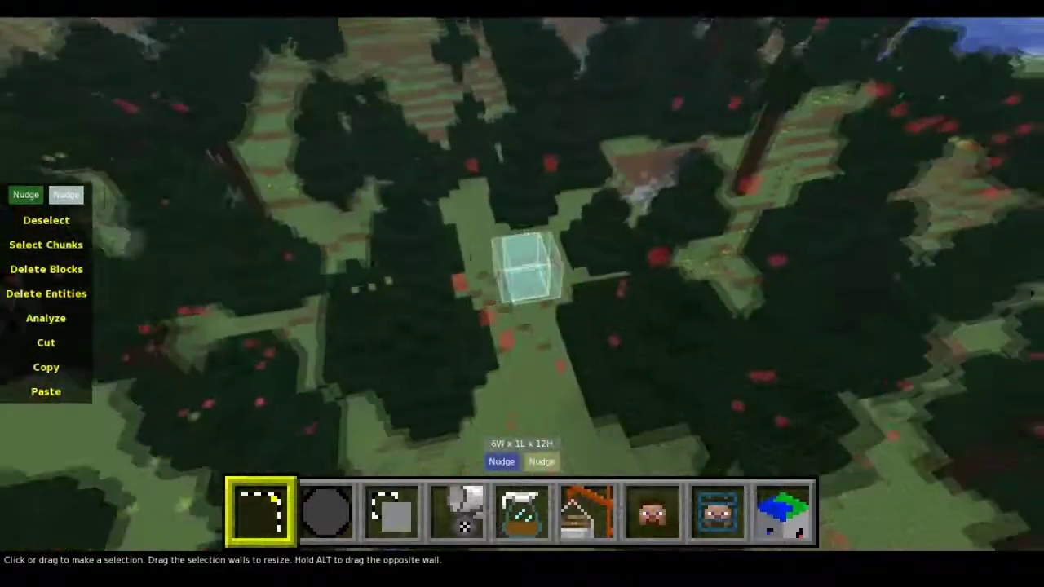
key(s)
right_click(523, 298)
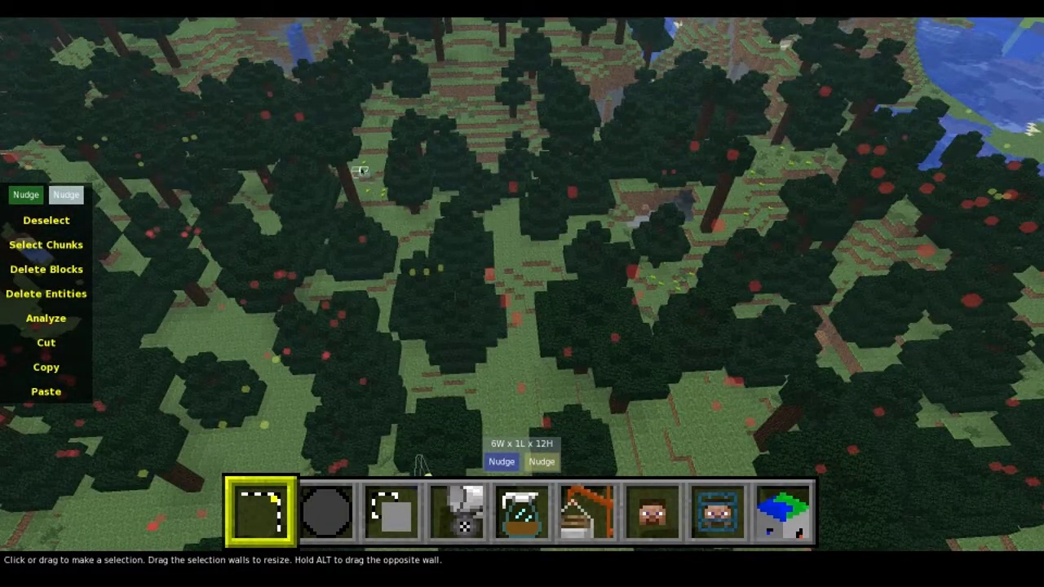
click(359, 163)
right_drag(522, 303, 522, 297)
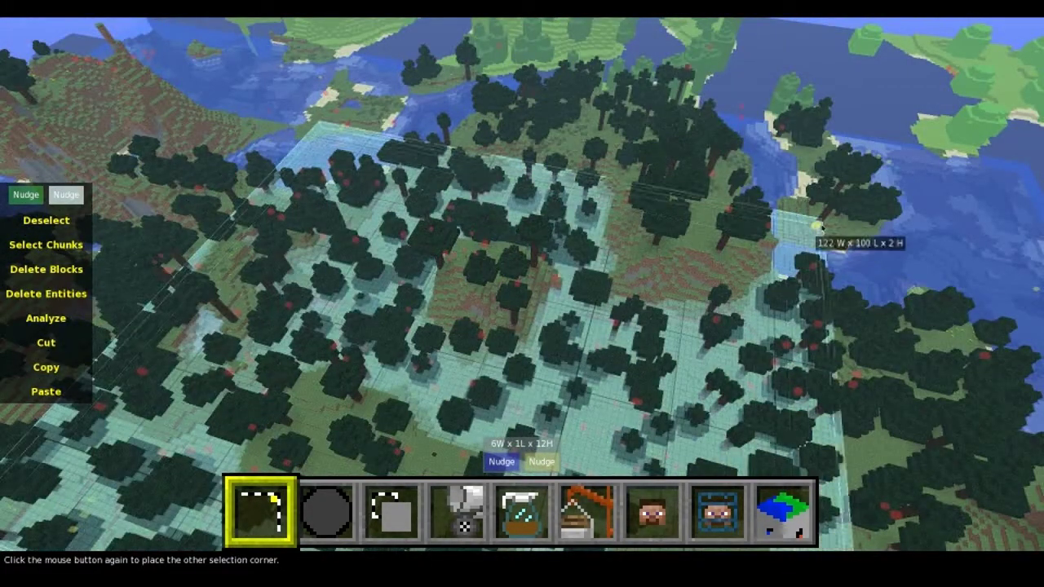
click(844, 230)
right_drag(522, 293, 522, 293)
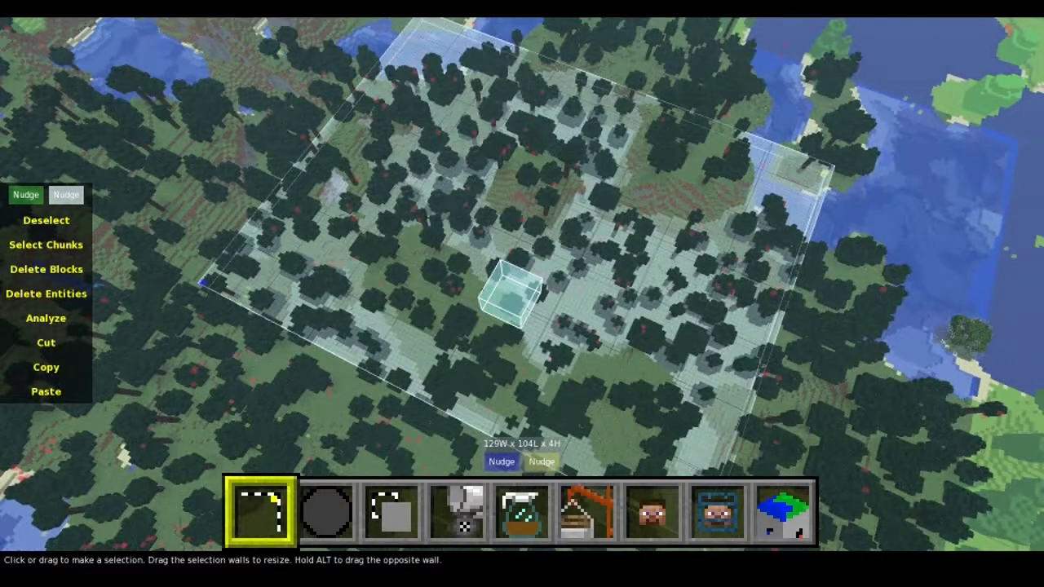
Nudge the selection's upper corner upwards until the forest region is 61 blocks high.
mouse_move(492, 446)
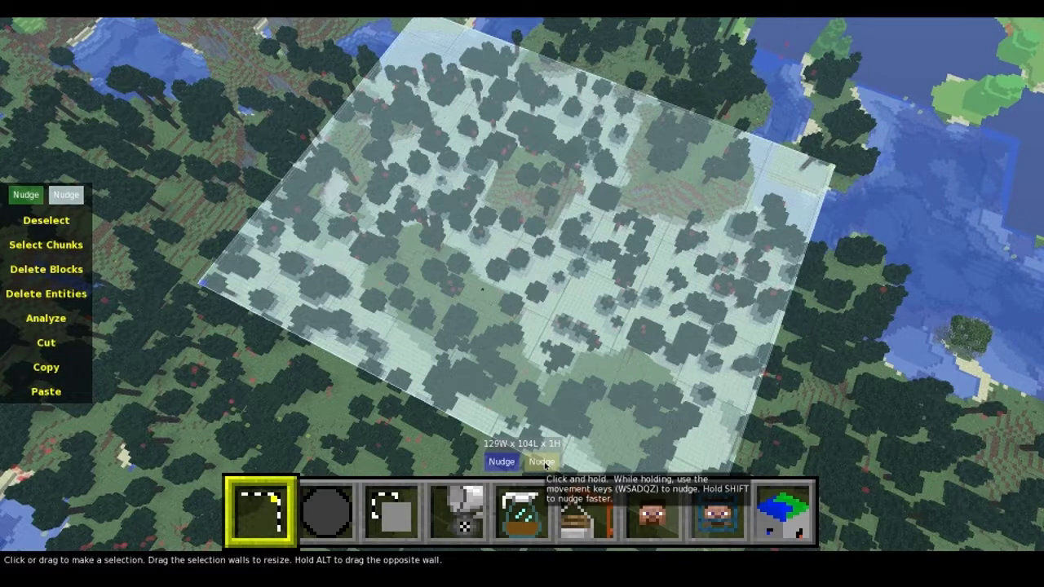
key(q)
key(q)
key(q)
key(q)
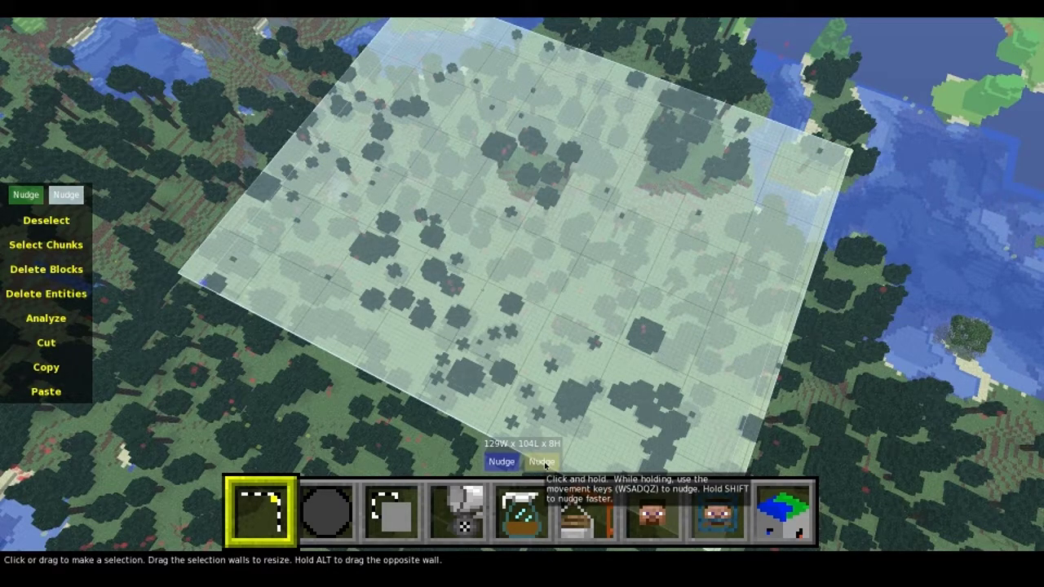
key(shift+q)
key(shift+q)
key(shift+q)
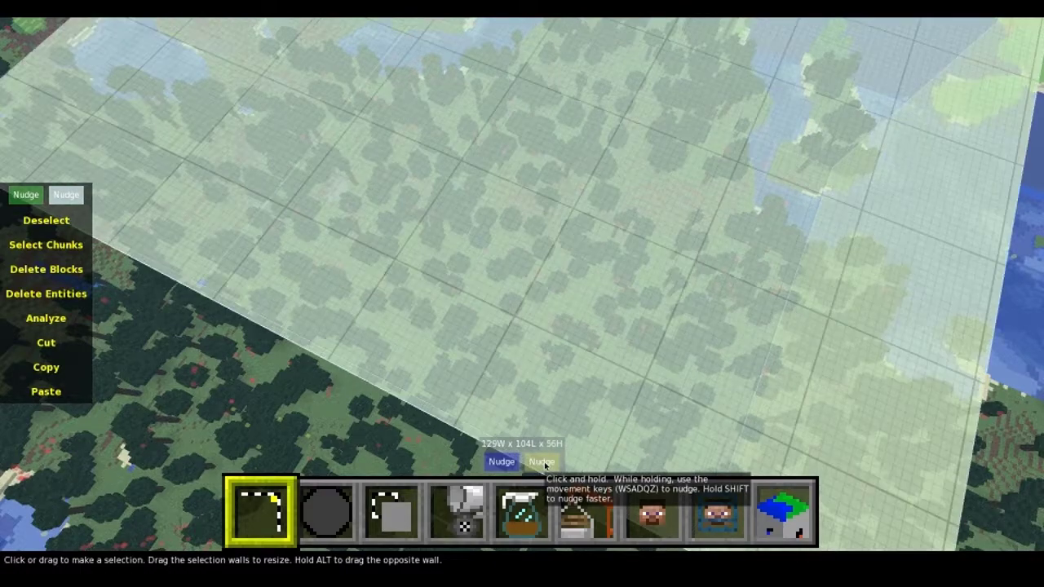
key(q)
key(q)
key(q)
key(q)
key(q)
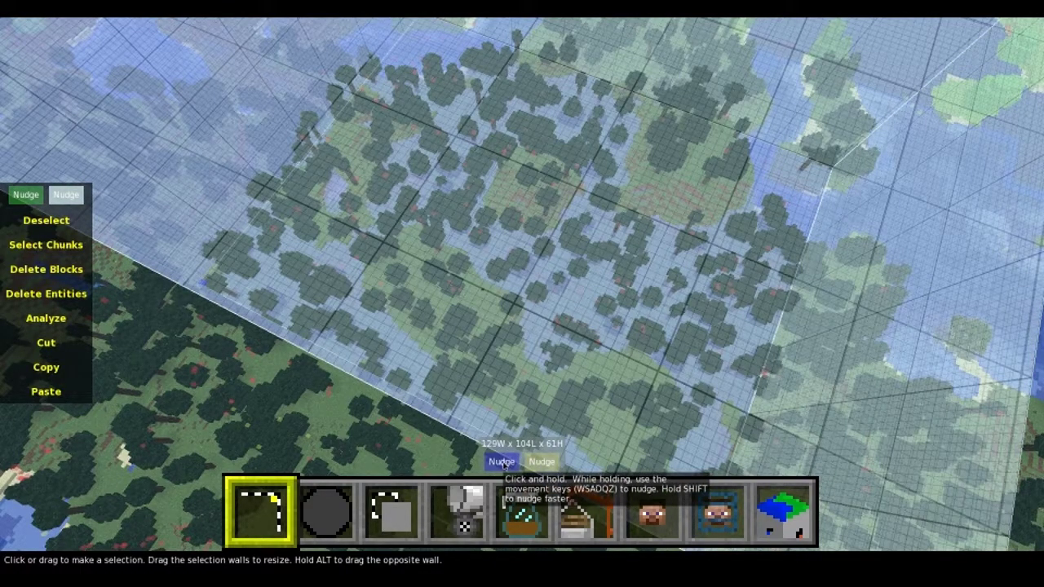
Nudge the selection's lower corner downwards until the region is 65 blocks high.
click(503, 465)
key(z)
key(z)
key(z)
key(z)
key(z)
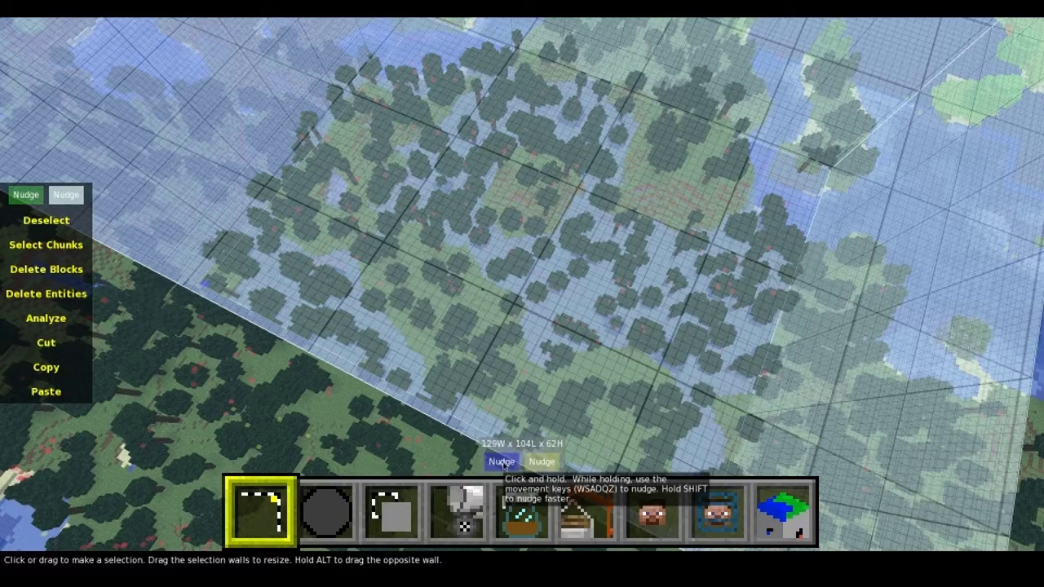
key(q)
drag(502, 463, 502, 462)
key(z)
key(z)
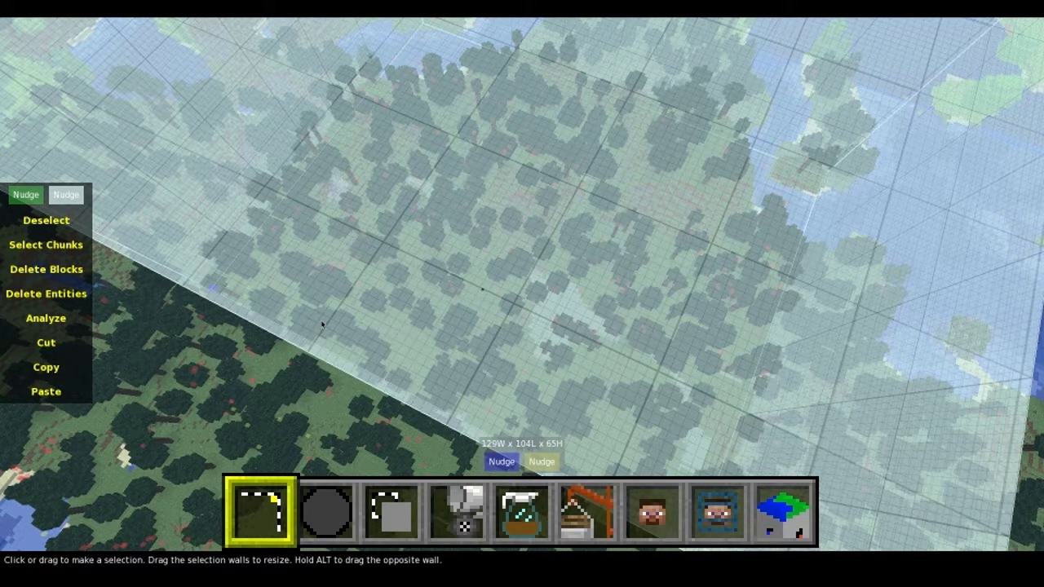
Delete all blocks inside the selected forest region.
key(Delete)
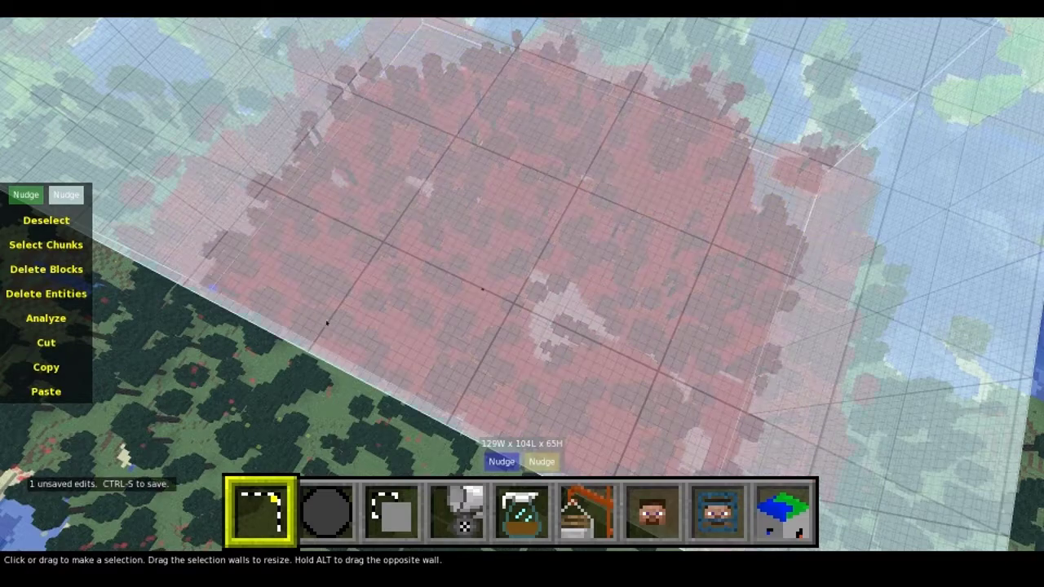
right_click(404, 302)
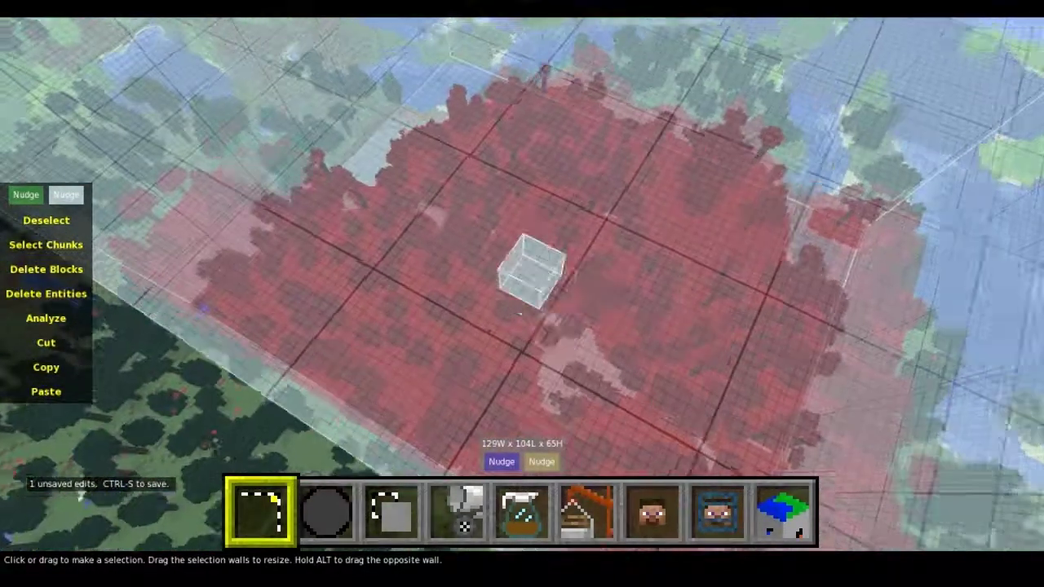
key(w)
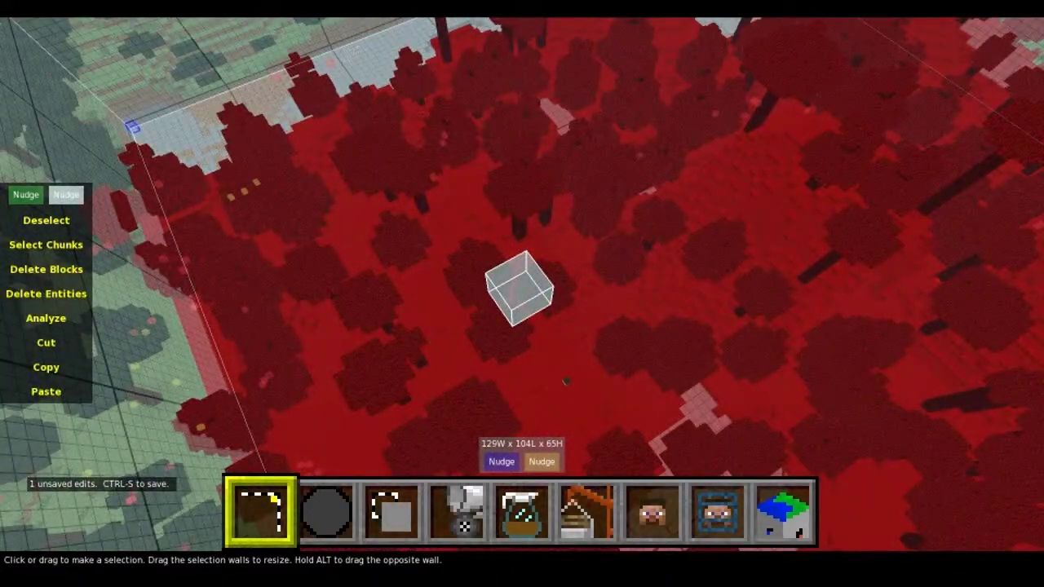
key(s)
key(w)
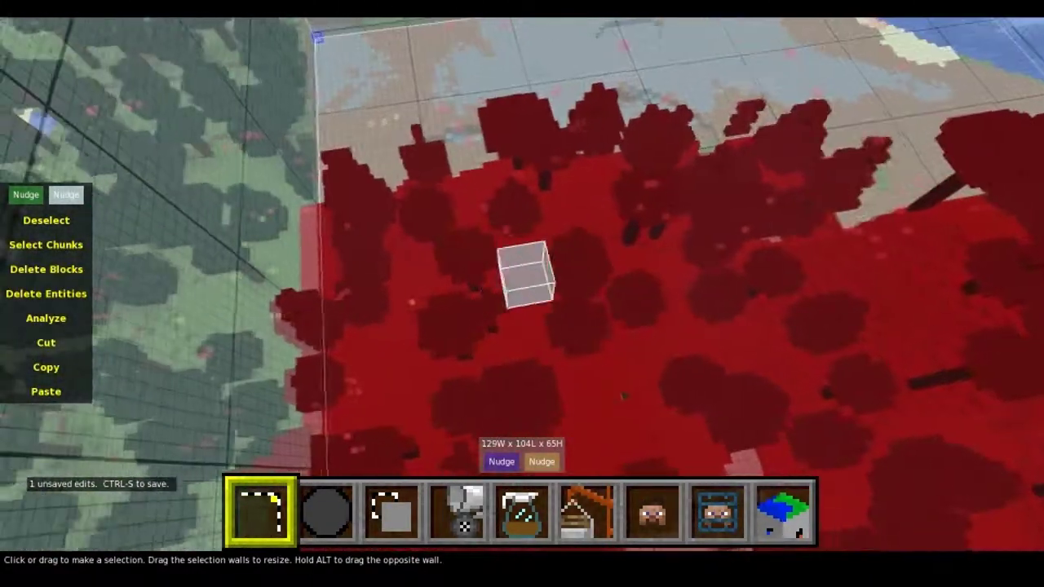
key(w)
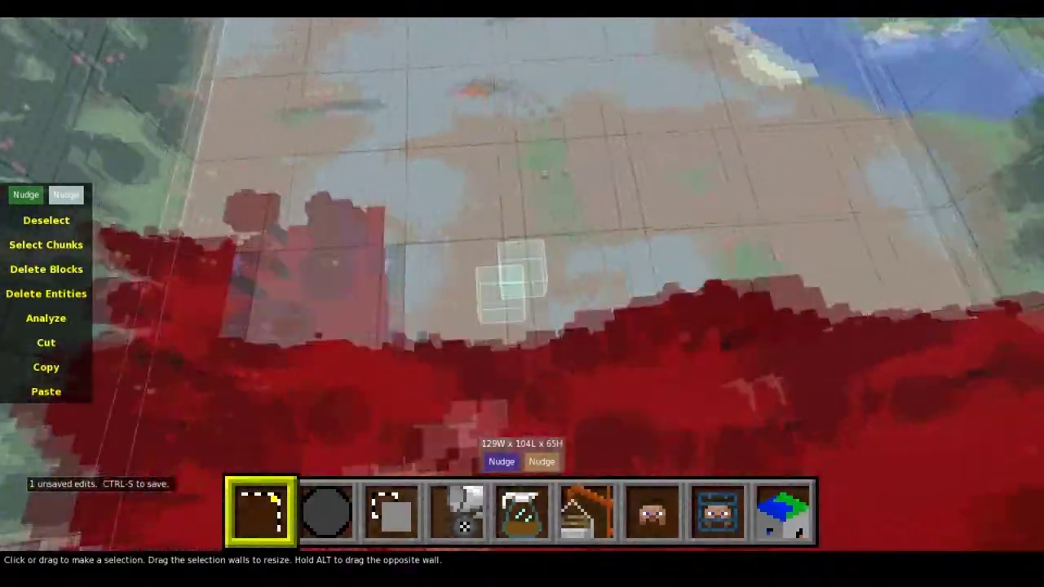
key(d)
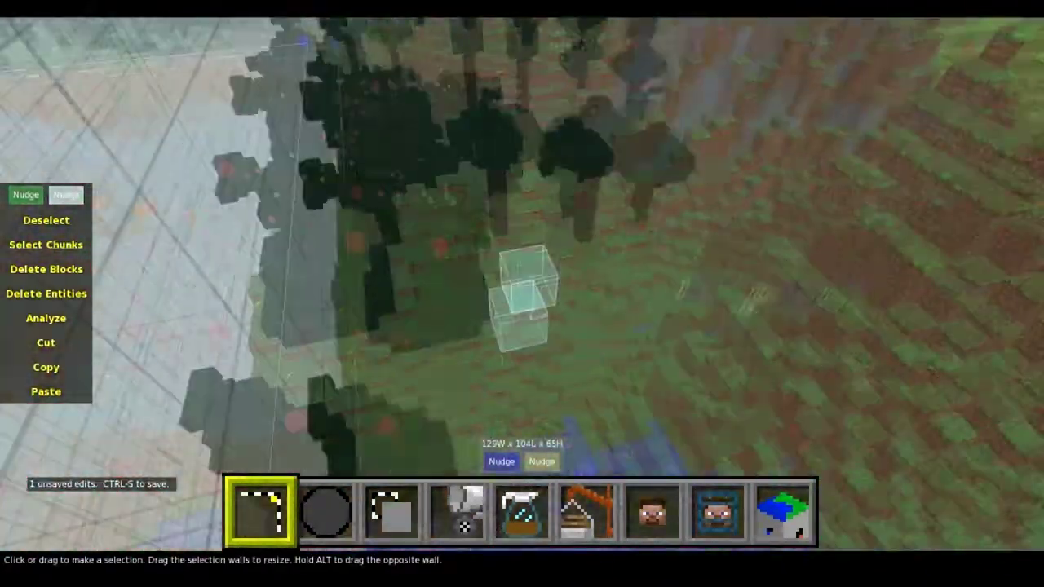
Select the floor of the cleared pit from corner to corner, 129 wide, 104 long and 1 high.
click(522, 296)
key(w)
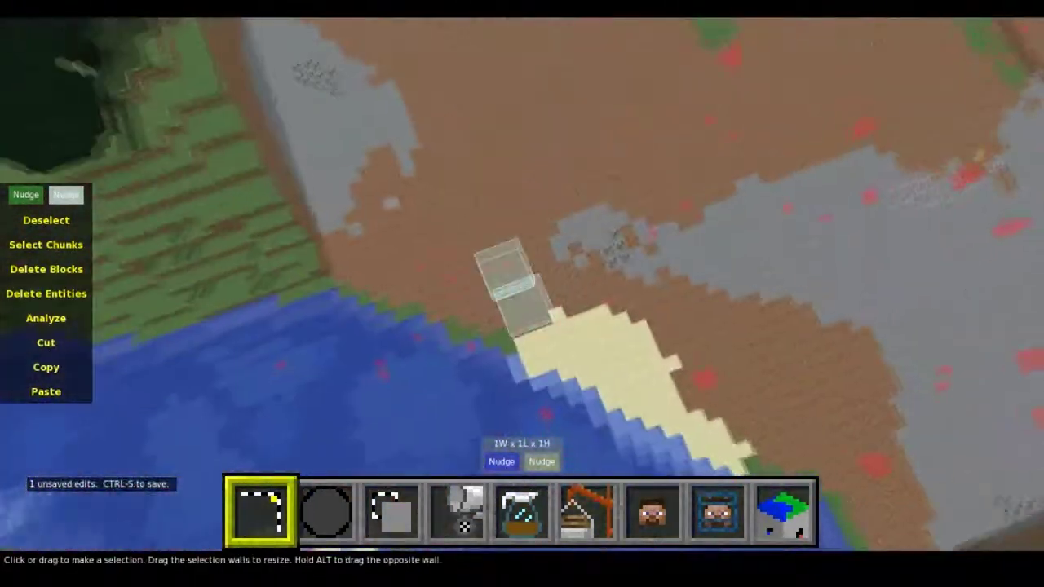
key(s)
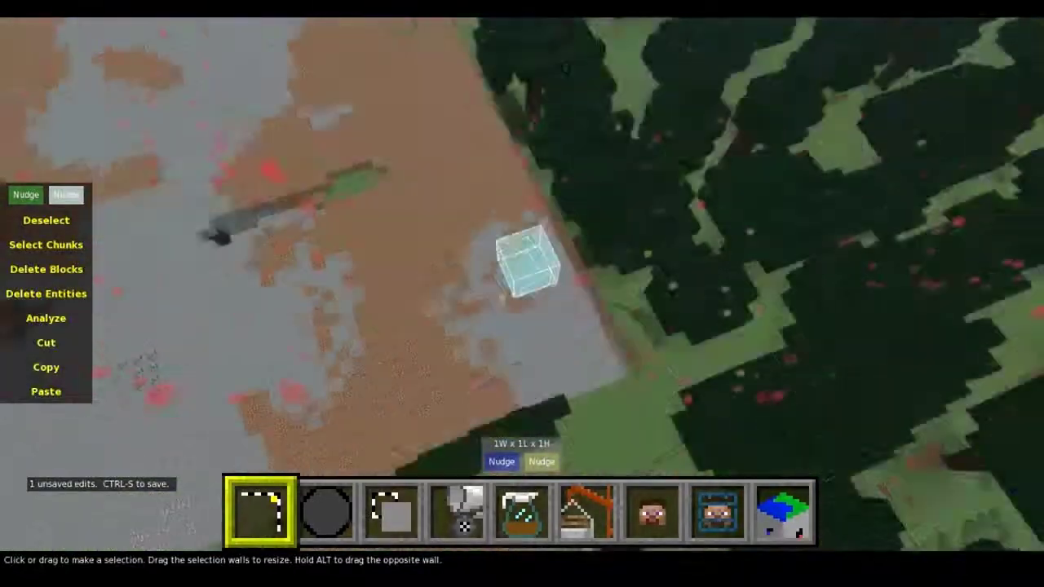
key(a)
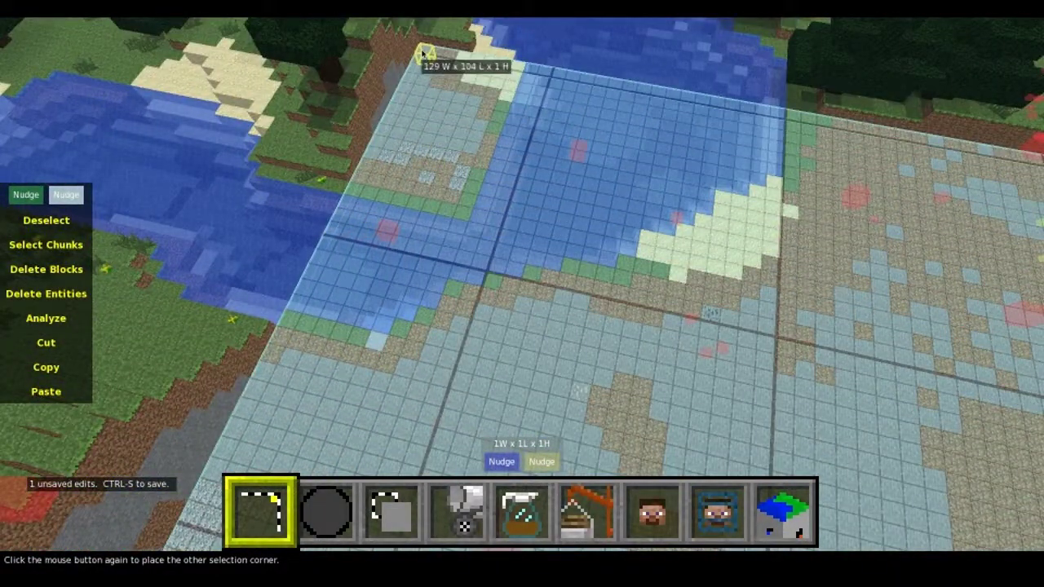
click(423, 54)
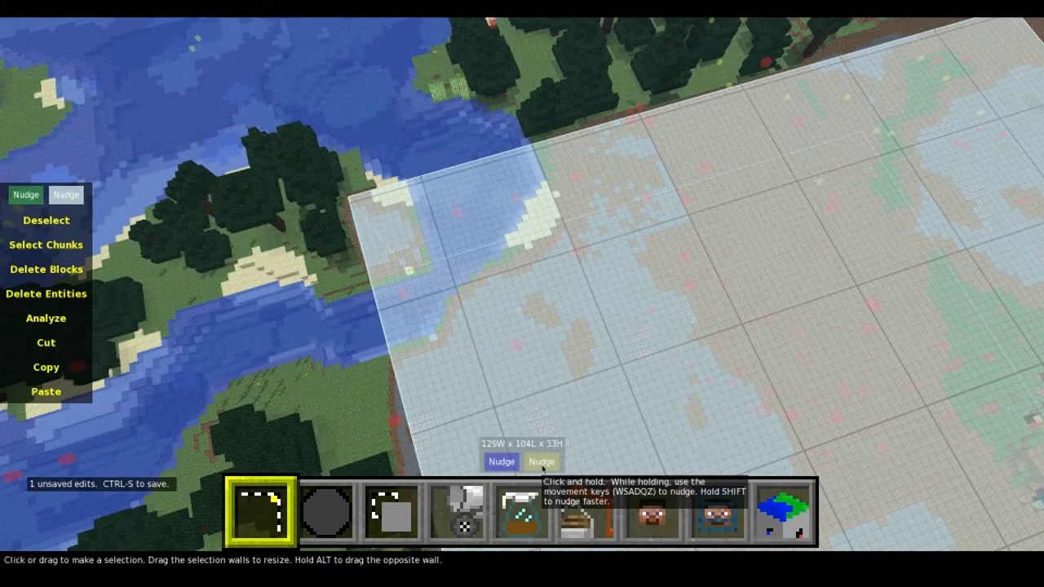
Nudge the pit selection's upper corner upwards until it is 49 blocks high.
right_click(542, 466)
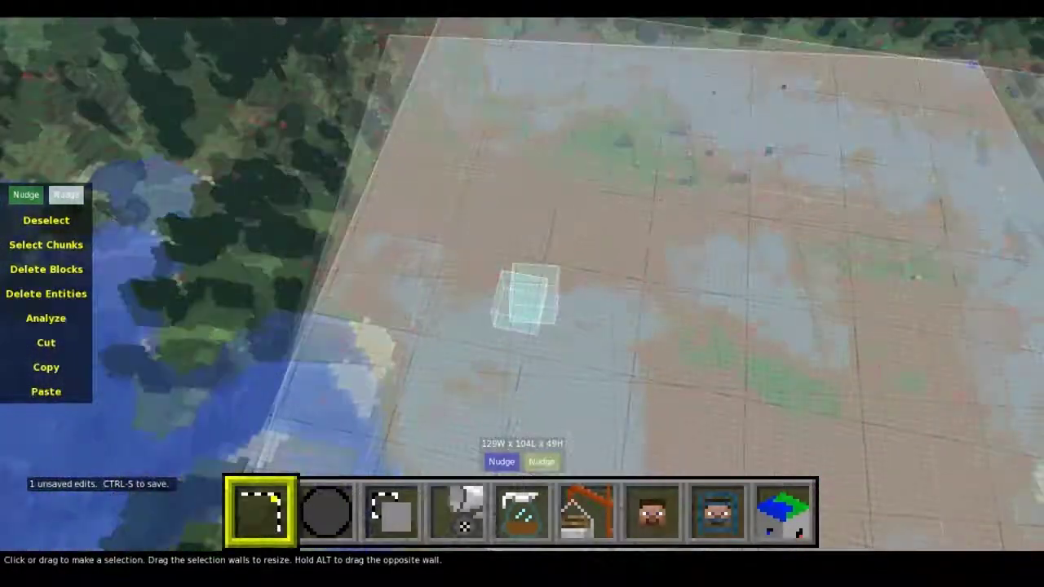
right_click(522, 296)
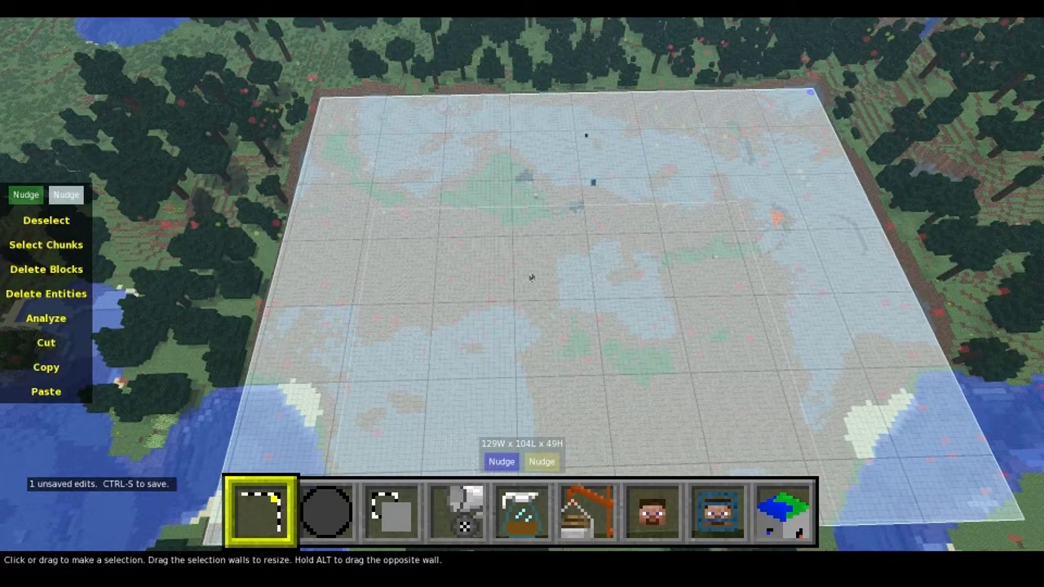
right_click(539, 270)
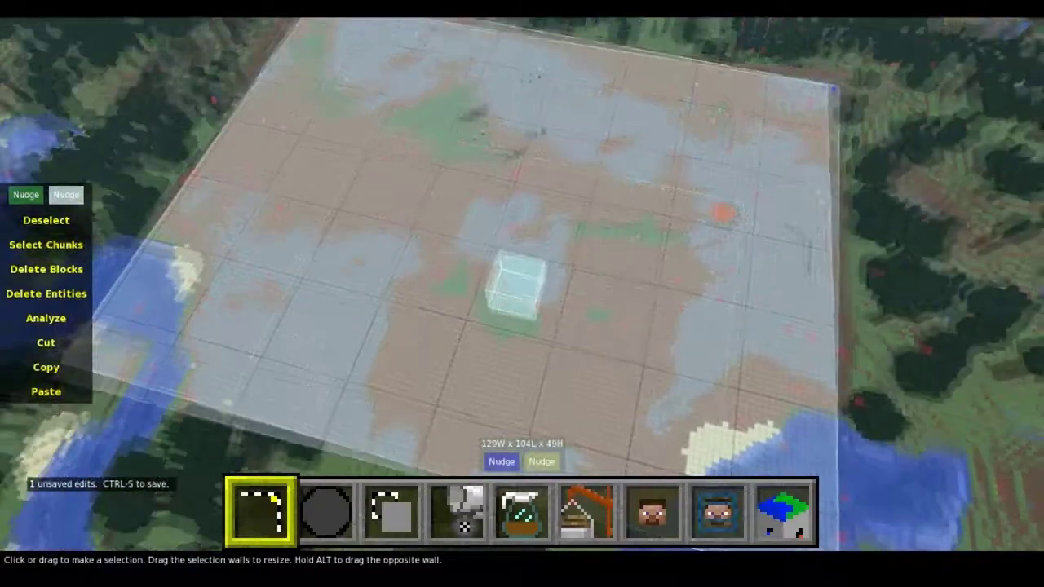
right_drag(520, 285, 529, 314)
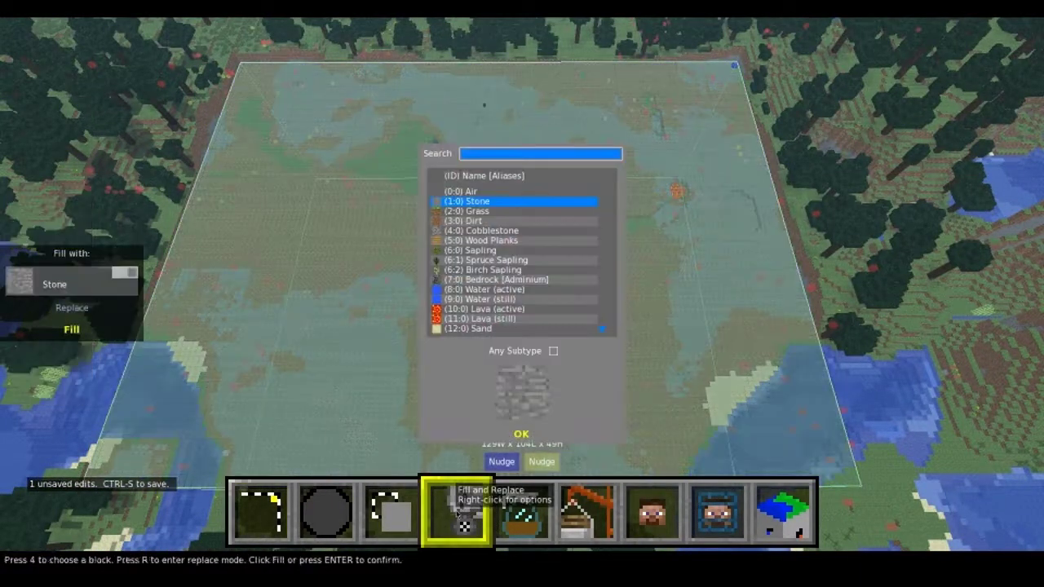
Fill the selected pit region with Sandstone (24:0), searching the block list for "sandstone".
click(458, 510)
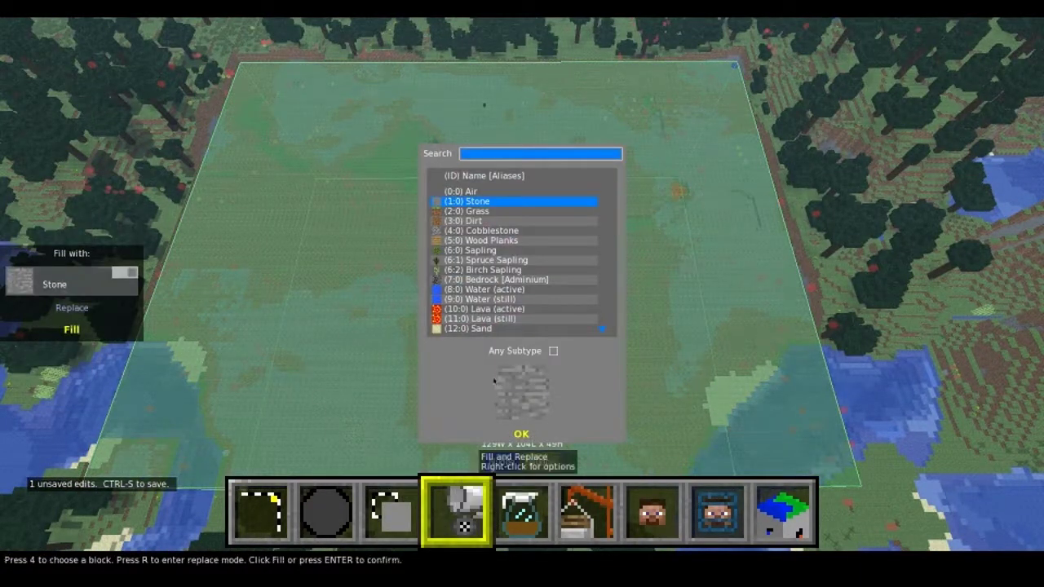
scroll(471, 231, down, 8)
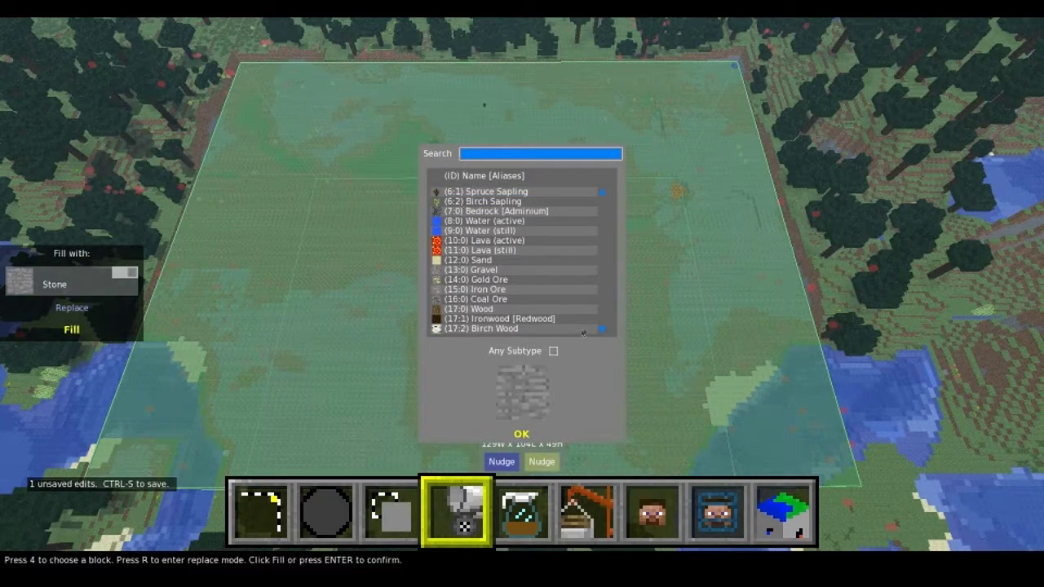
scroll(497, 189, up, 8)
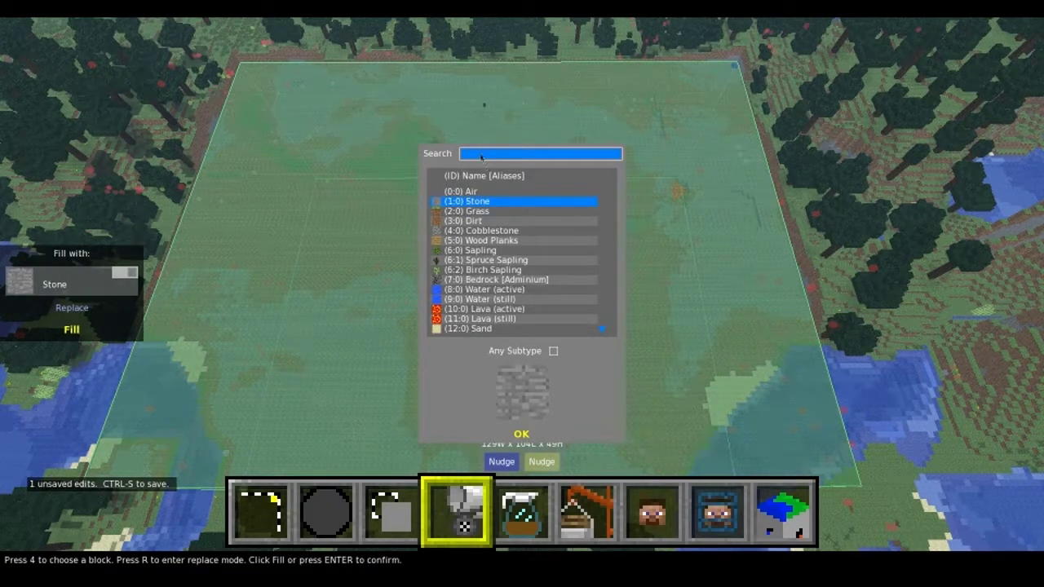
click(481, 154)
text(sandstone)
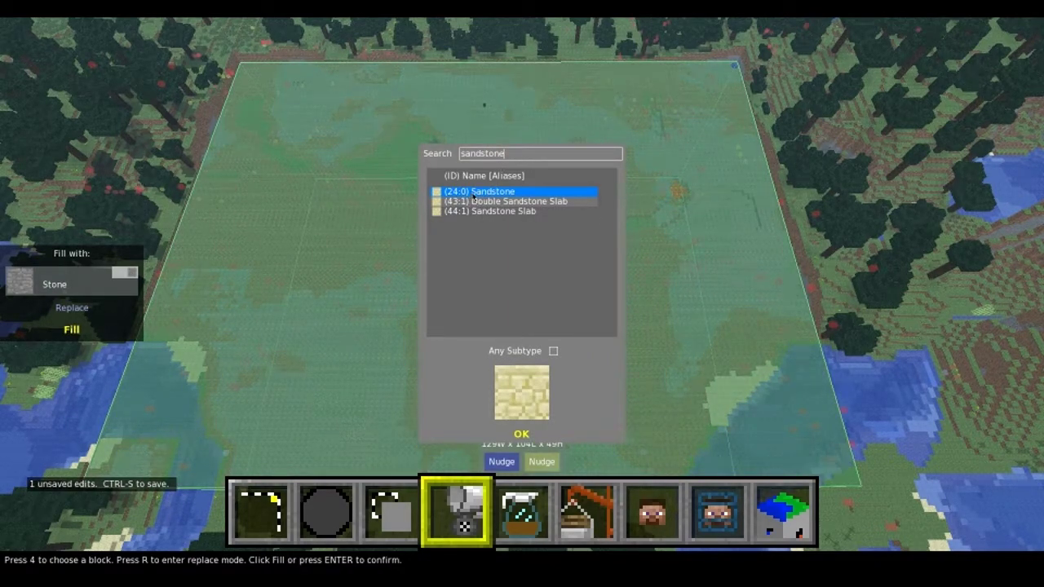
key(Return)
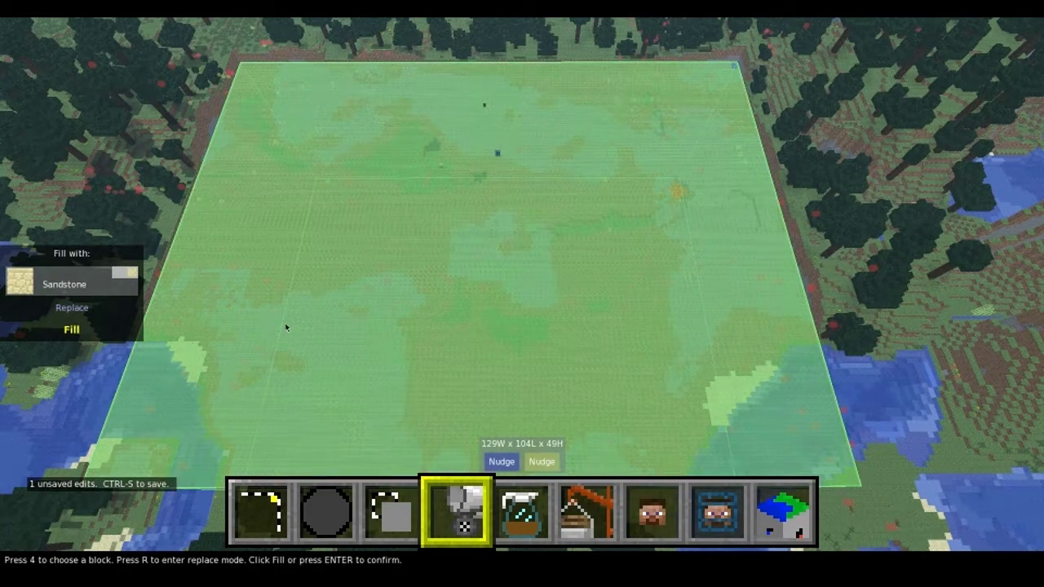
key(Return)
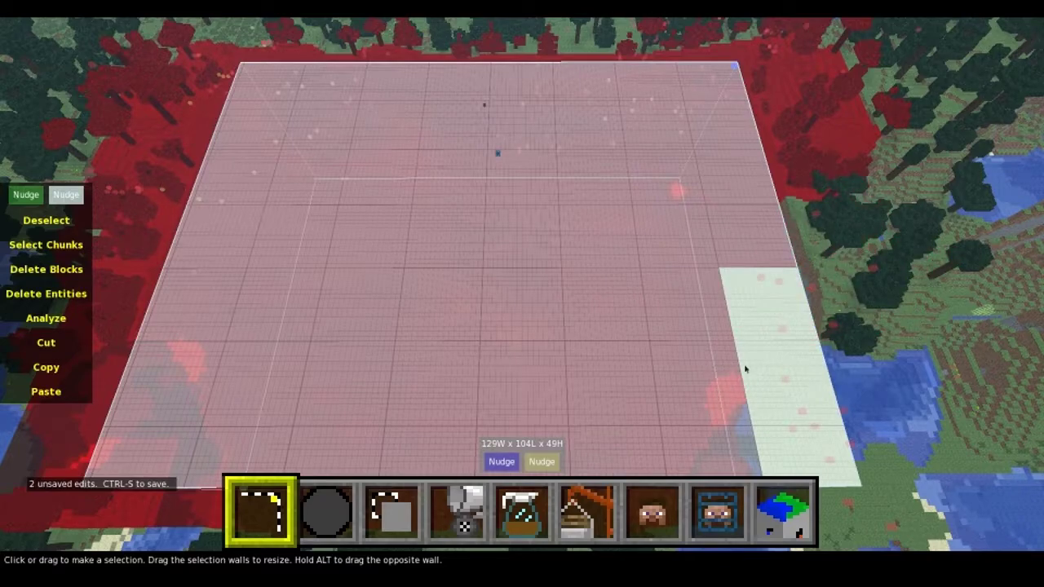
right_click(408, 244)
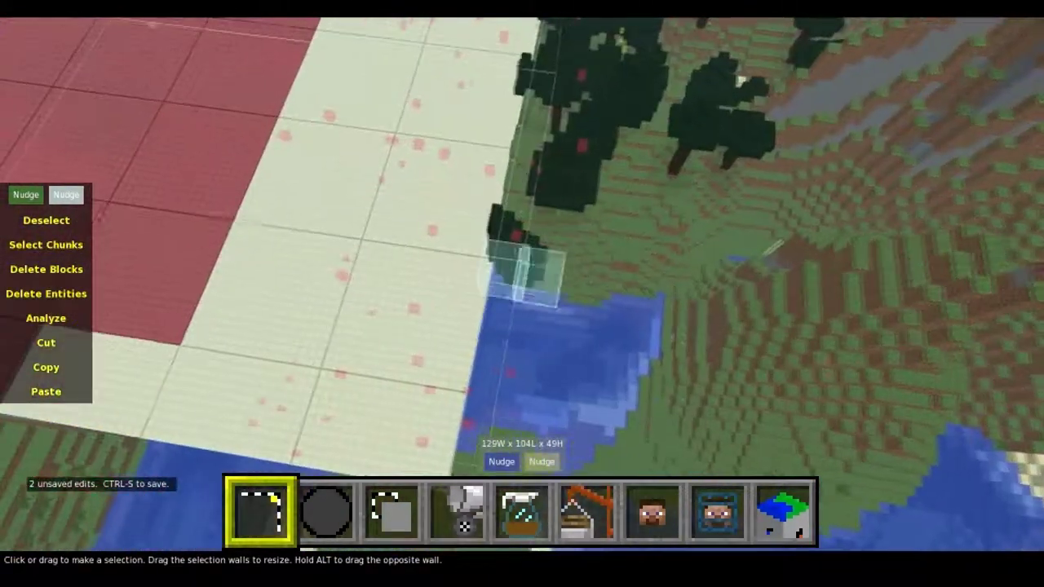
key(a)
key(s)
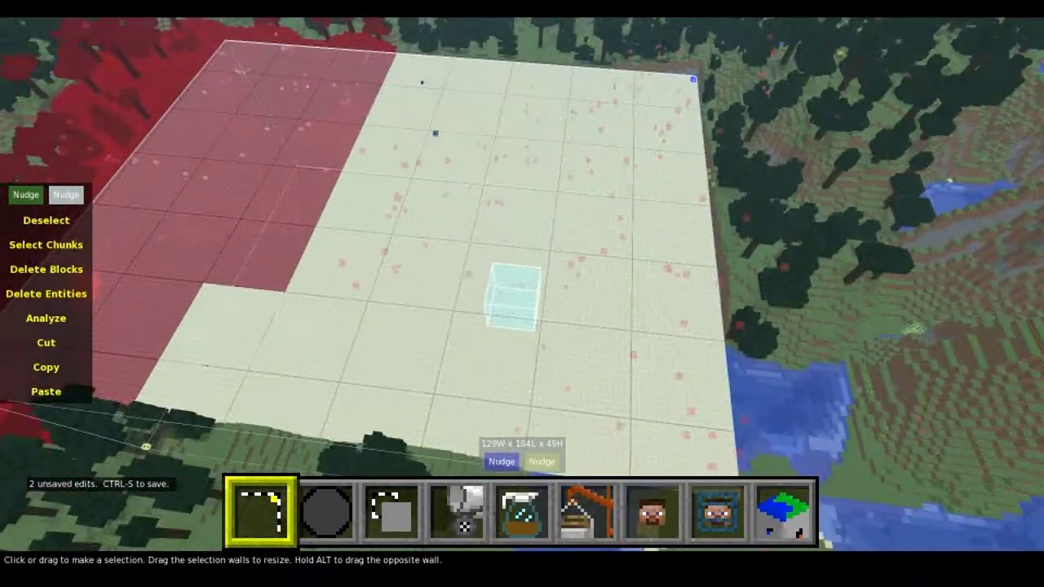
Delete all entities inside the selected sandstone-filled region.
click(36, 298)
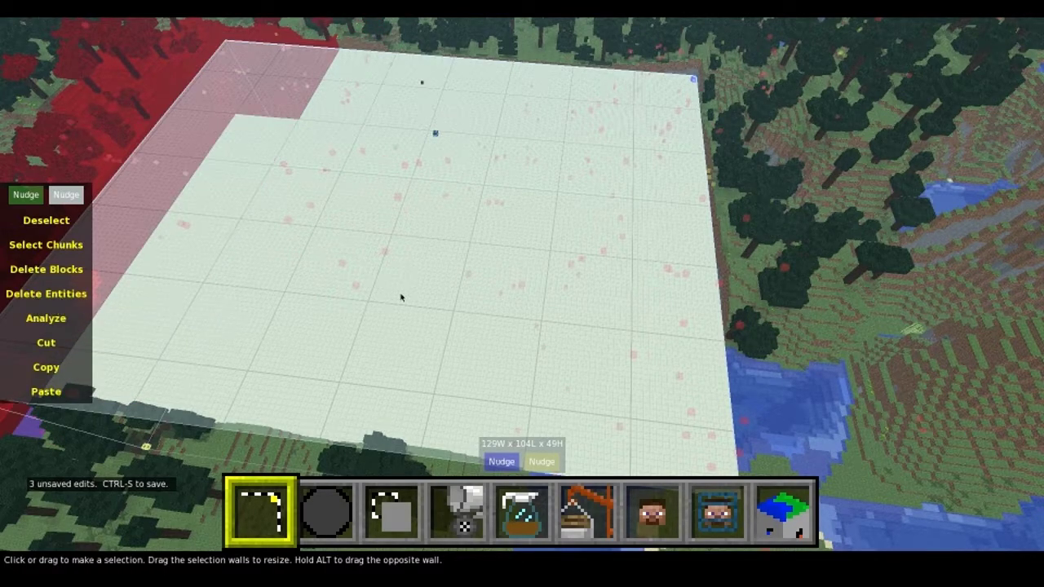
key(w)
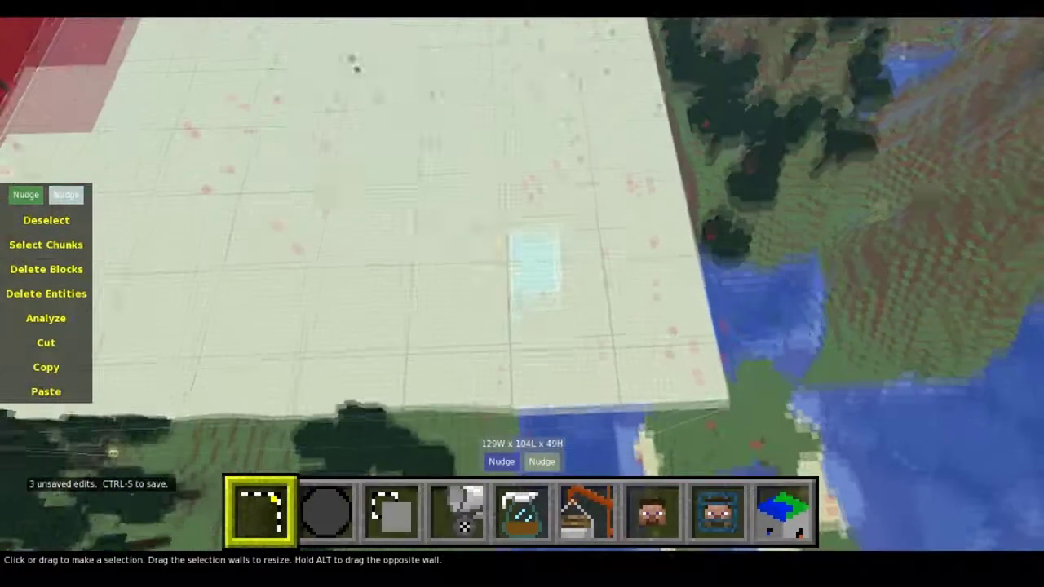
key(w)
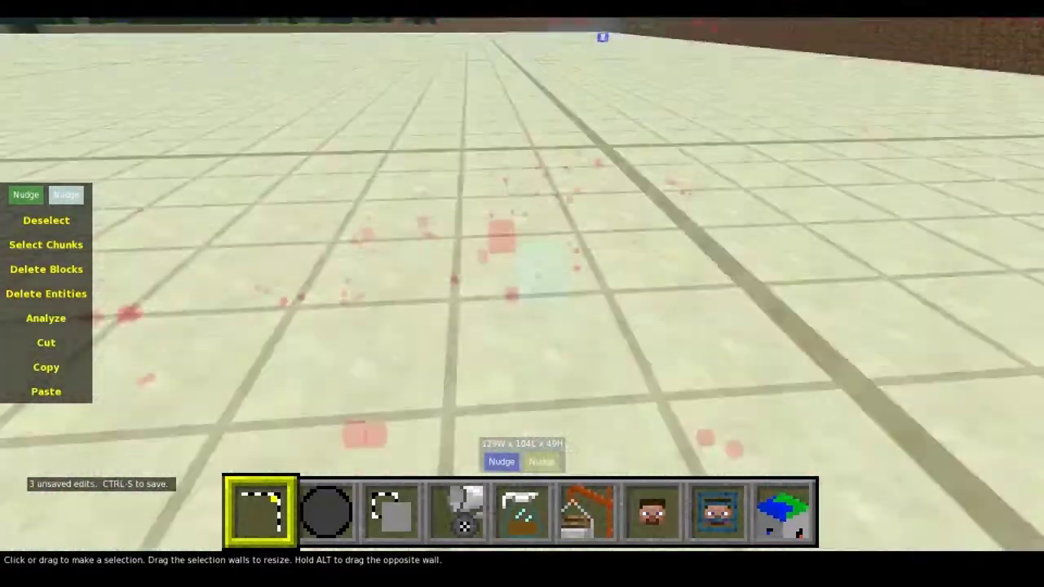
key(a)
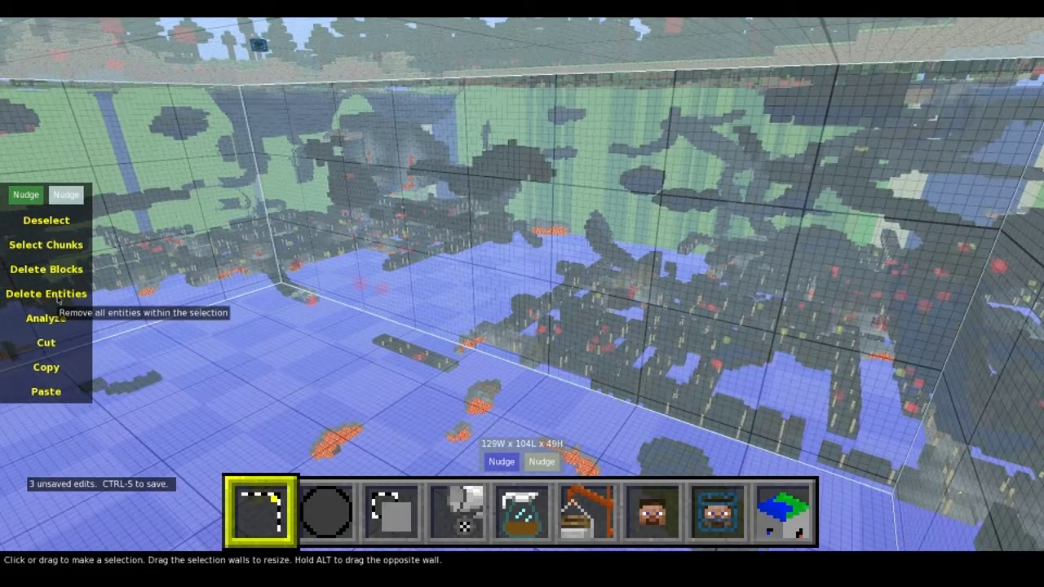
key(j)
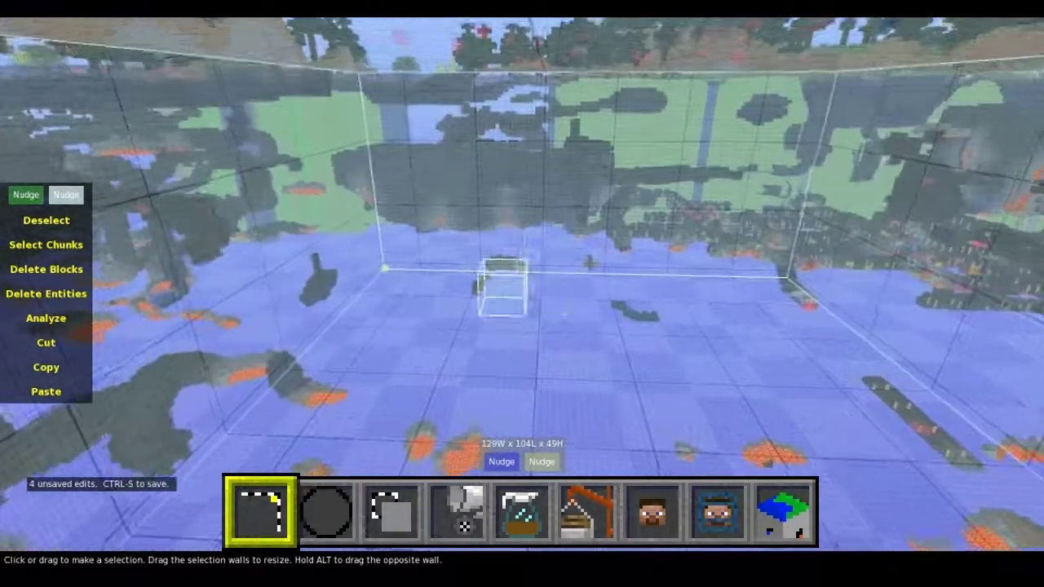
Try to set the spawn position on the surface of the sandstone platform.
key(s)
key(q)
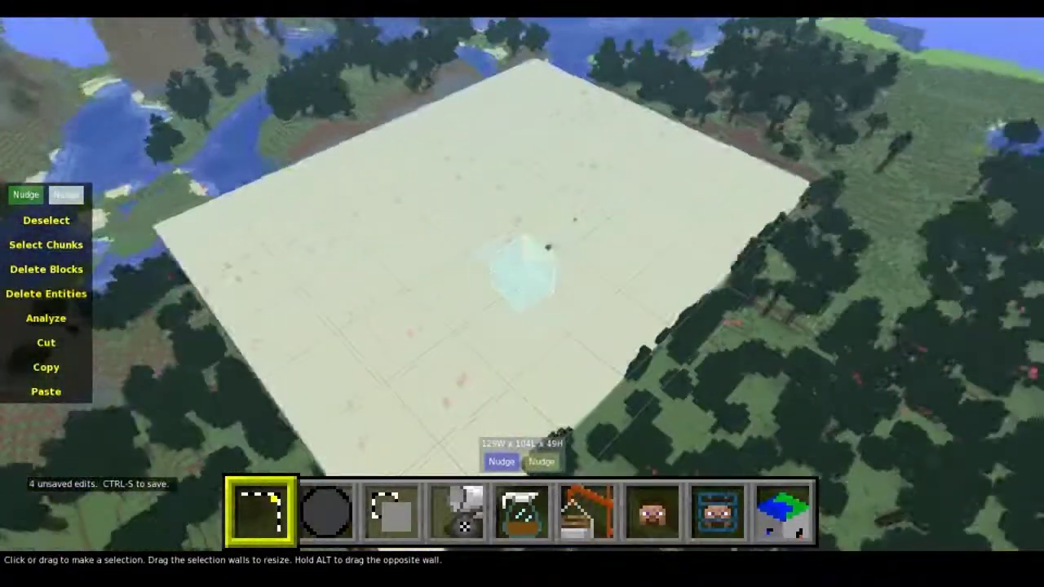
key(a)
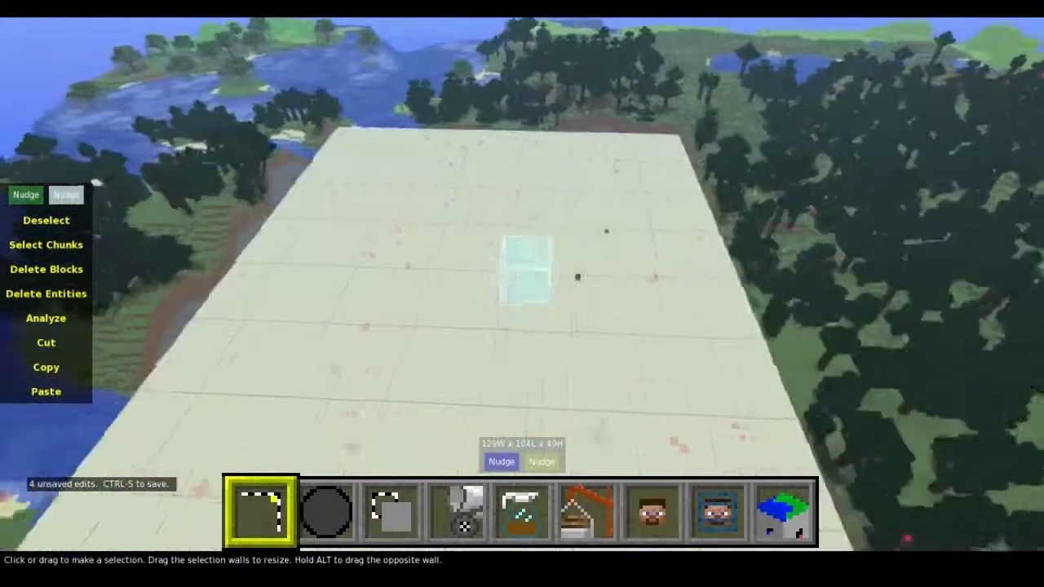
key(k)
key(w)
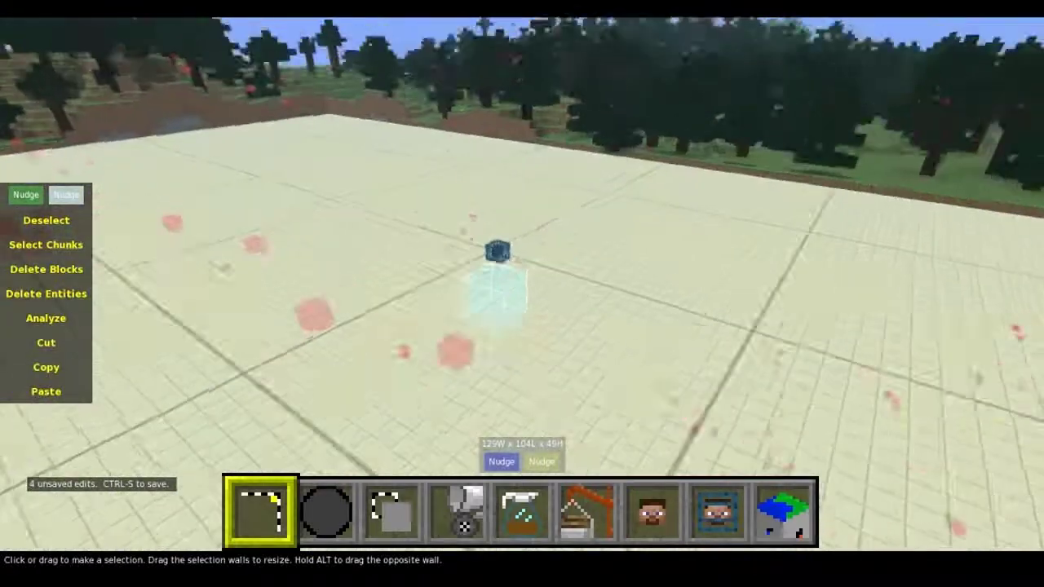
key(s)
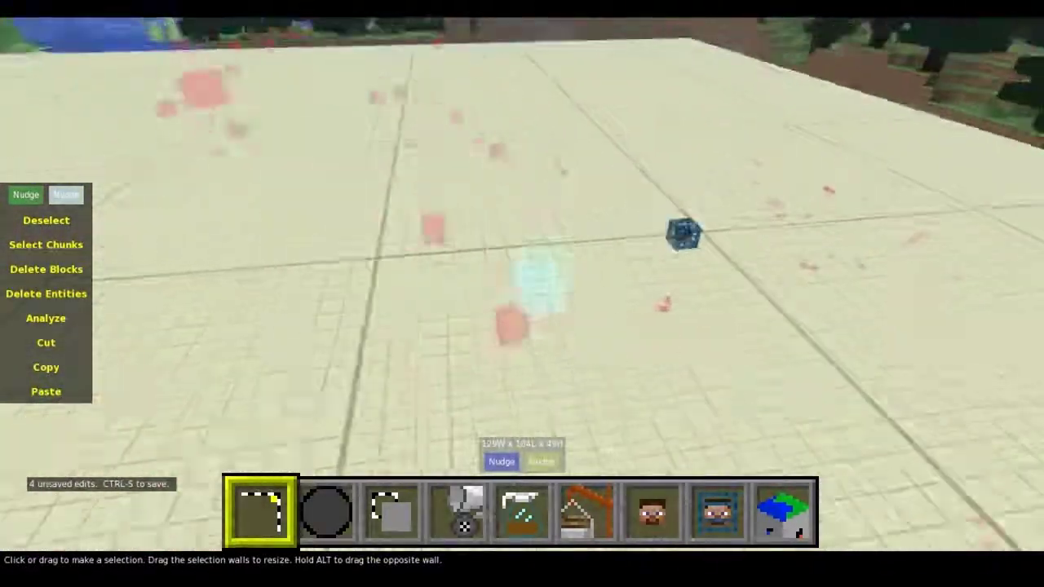
right_click(521, 293)
click(720, 516)
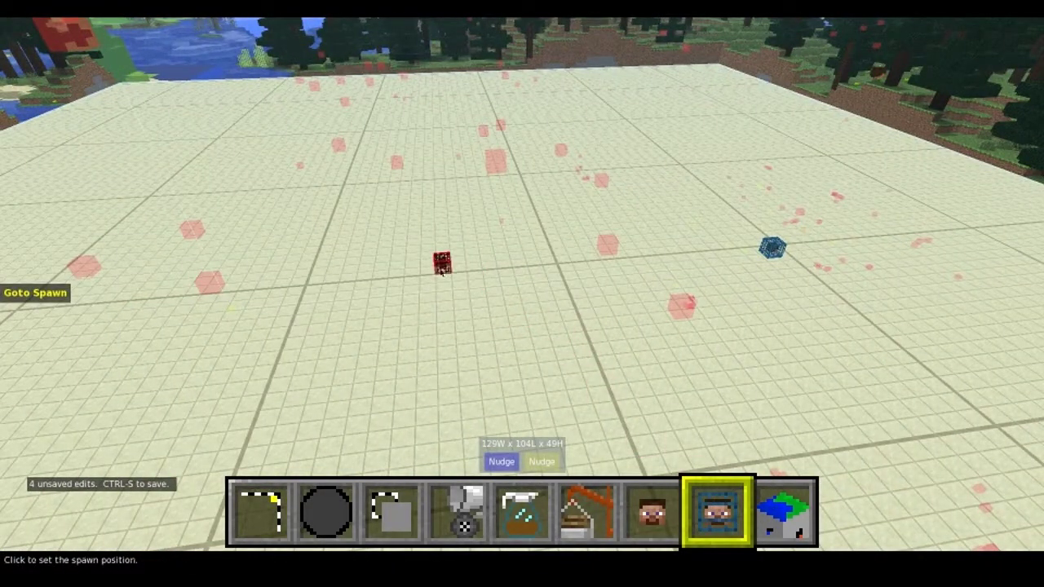
click(440, 270)
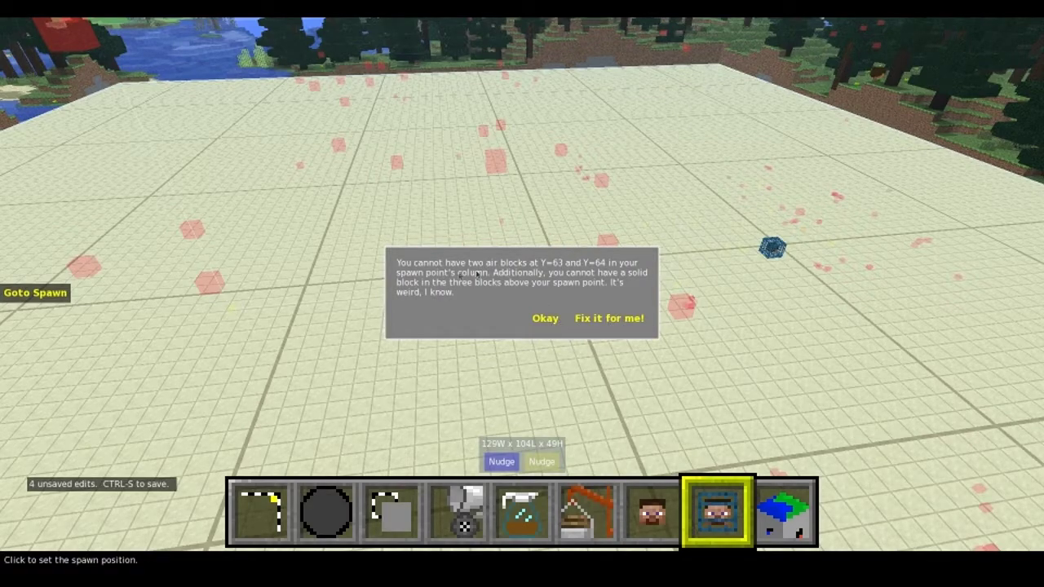
click(545, 319)
Go to the spawn point and reposition the player on the sandstone platform.
click(35, 291)
key(s)
key(w)
right_click(522, 284)
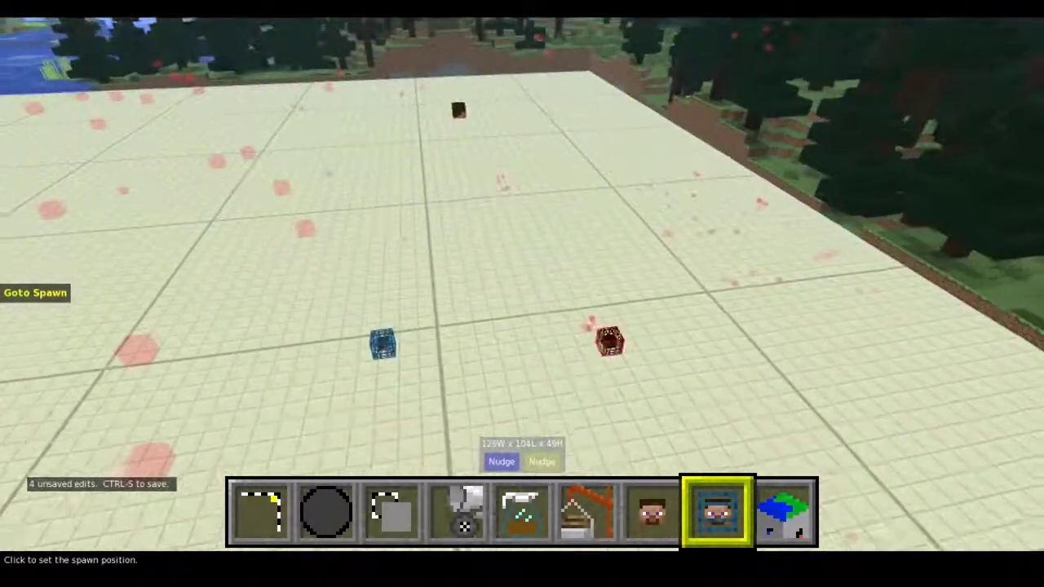
click(652, 510)
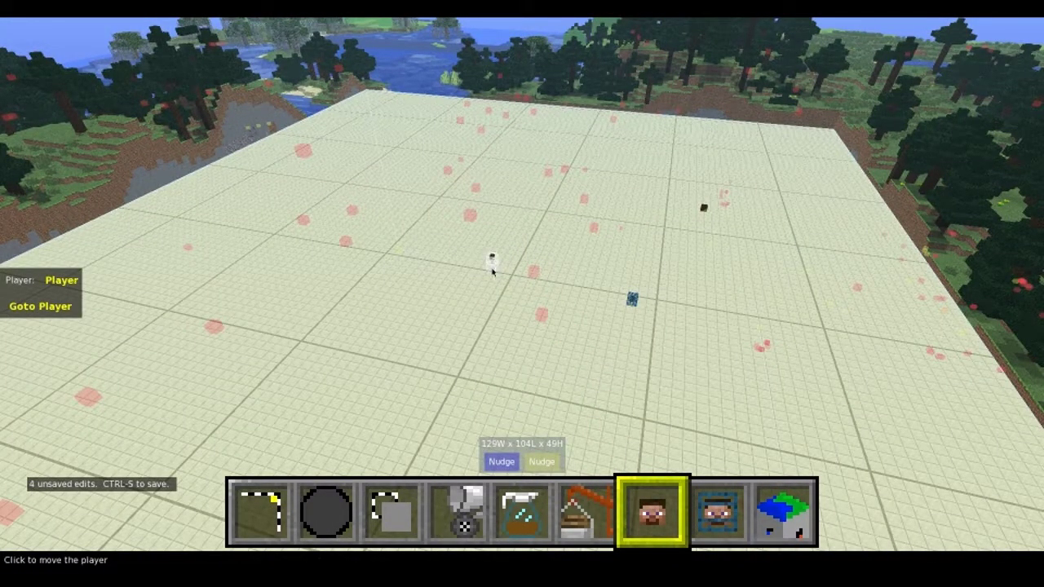
click(493, 270)
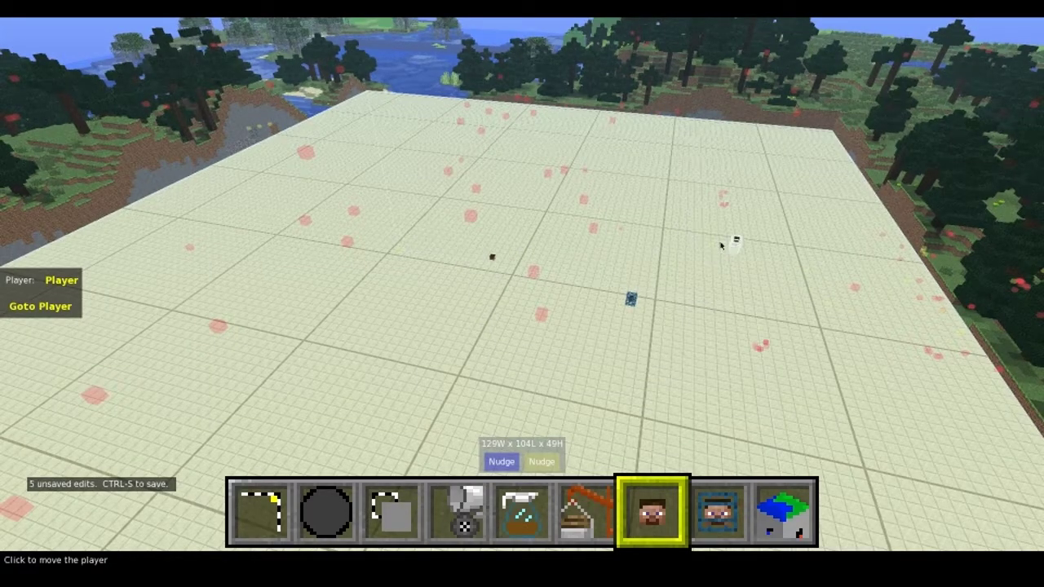
Inspect the repositioned player on the sandstone platform and the hills and water beyond its edge.
right_click(513, 279)
key(w)
key(s)
key(s)
key(s)
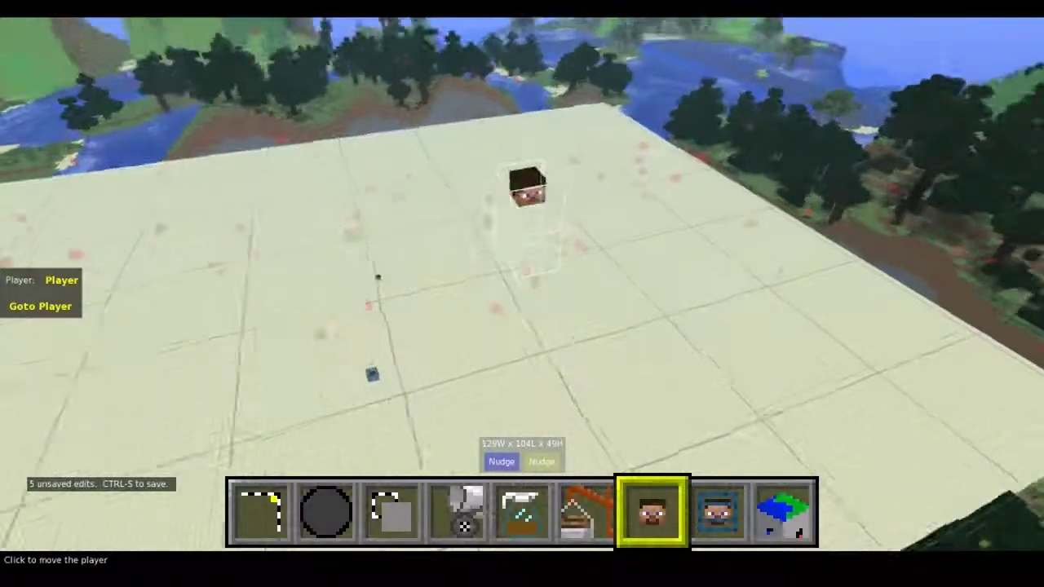
key(a)
key(a)
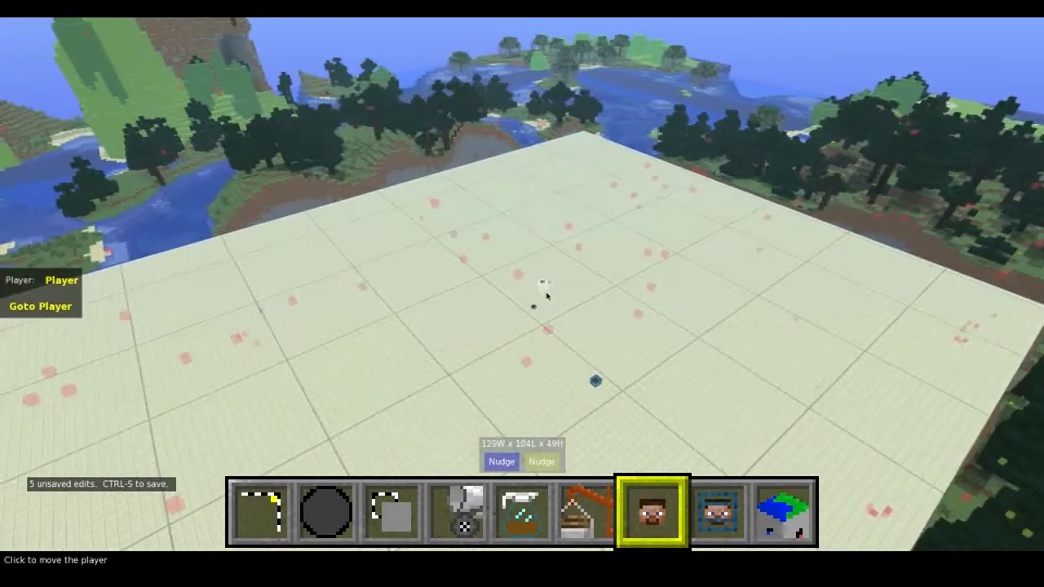
key(w)
right_drag(547, 297, 482, 289)
key(d)
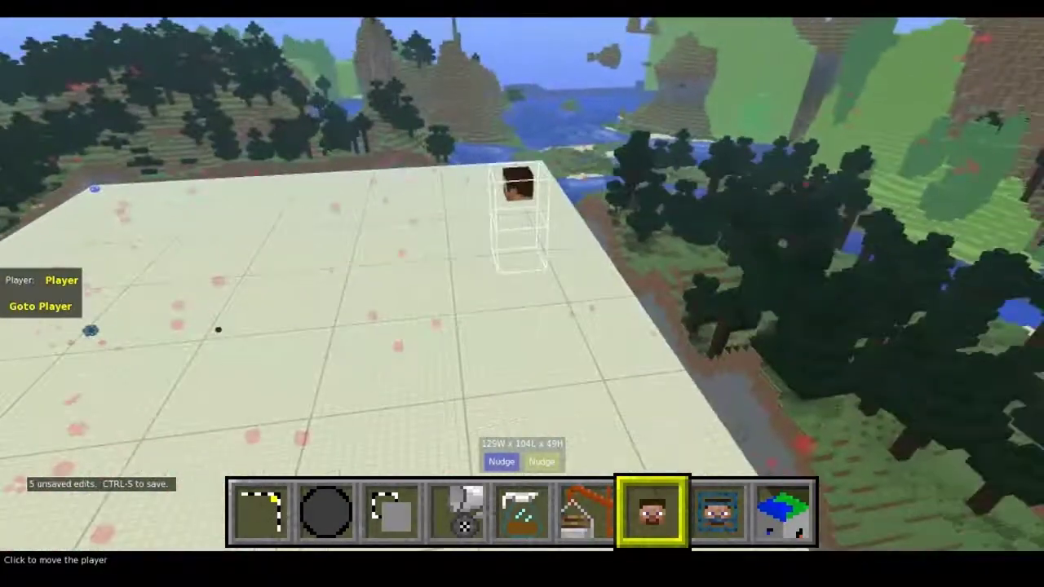
right_drag(522, 294, 548, 263)
key(w)
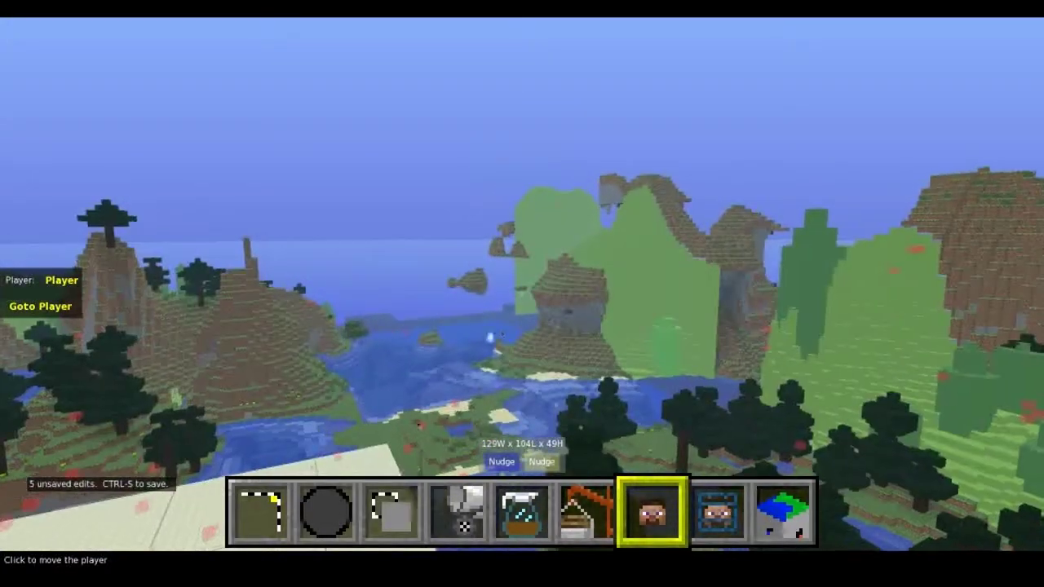
Select a new region around the hillside above the water from corner to corner, 61 wide, 41 long and 22 high.
click(260, 519)
key(w)
right_drag(427, 295, 473, 372)
key(w)
key(s)
key(w)
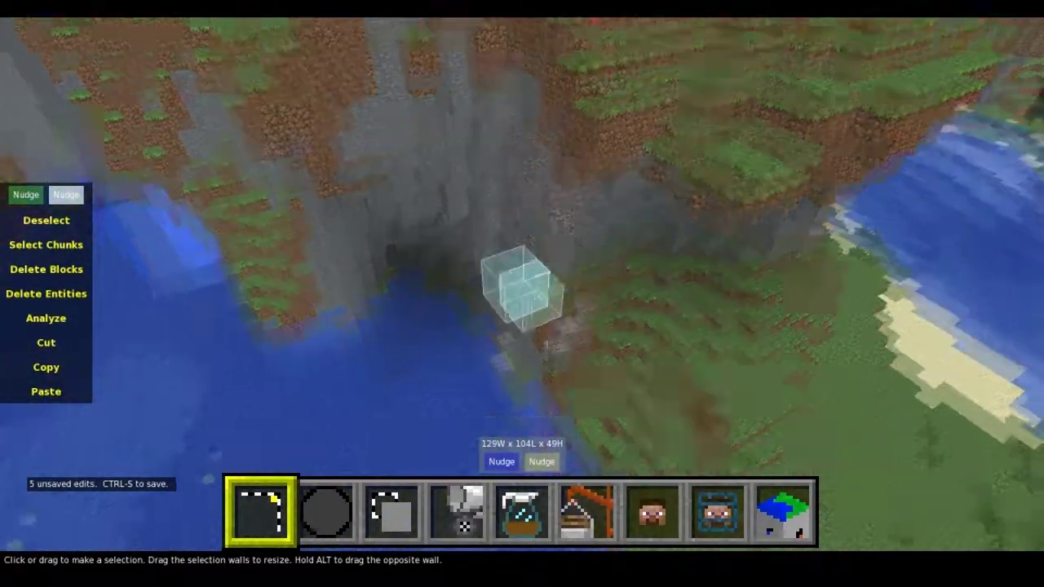
key(a)
mouse_move(521, 293)
right_down()
mouse_move(481, 301)
mouse_move(457, 245)
mouse_move(523, 298)
right_up()
key(d)
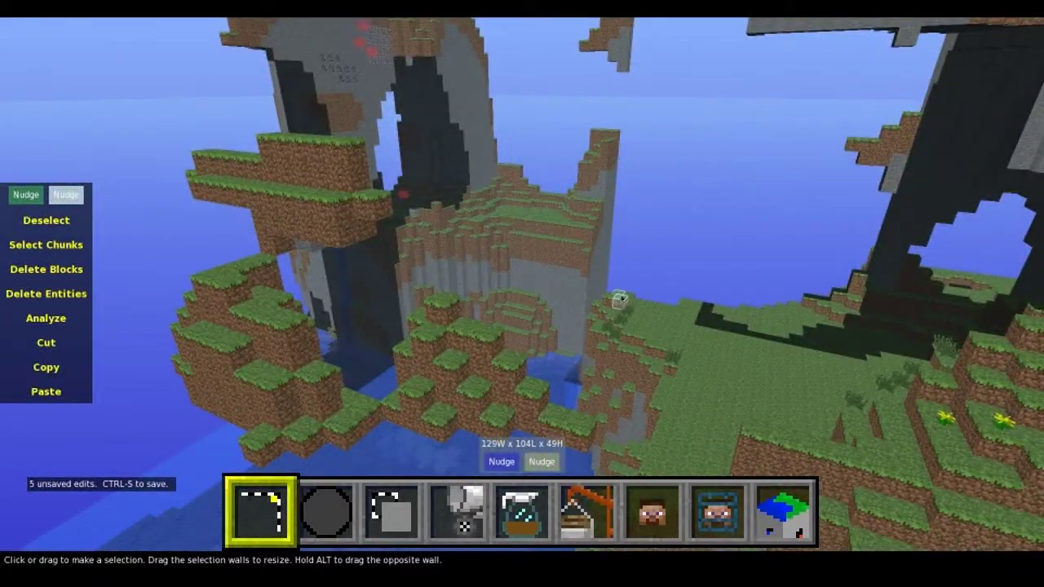
click(618, 295)
key(d)
right_drag(618, 295, 718, 399)
mouse_move(521, 293)
right_down()
mouse_move(591, 298)
mouse_move(554, 281)
mouse_move(522, 294)
mouse_move(530, 273)
mouse_move(570, 274)
mouse_move(522, 294)
right_up()
key(w)
click(538, 329)
key(a)
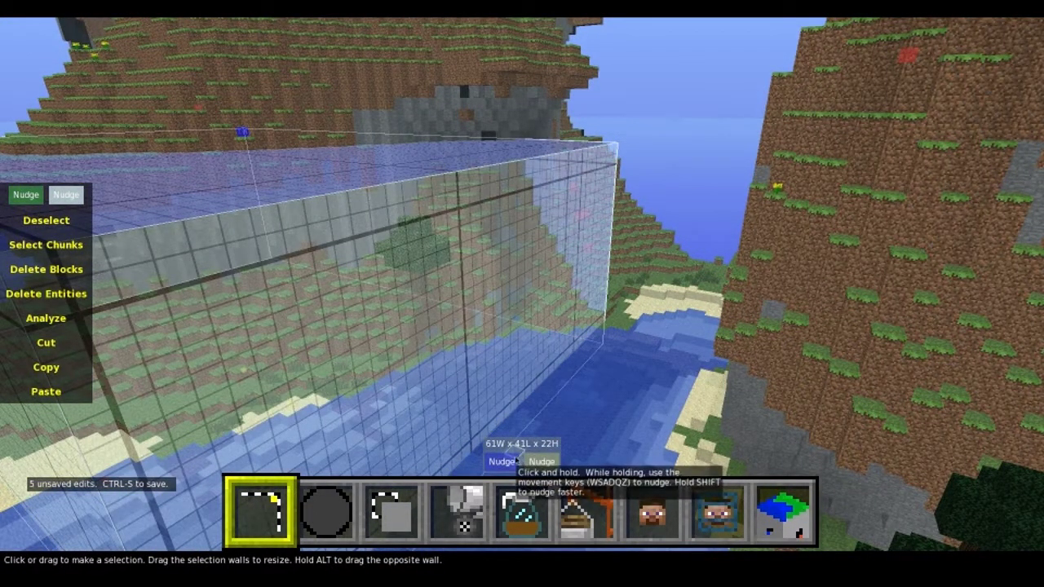
Nudge the hillside selection's upper corner upwards until it is 30 blocks high.
right_drag(525, 443, 521, 293)
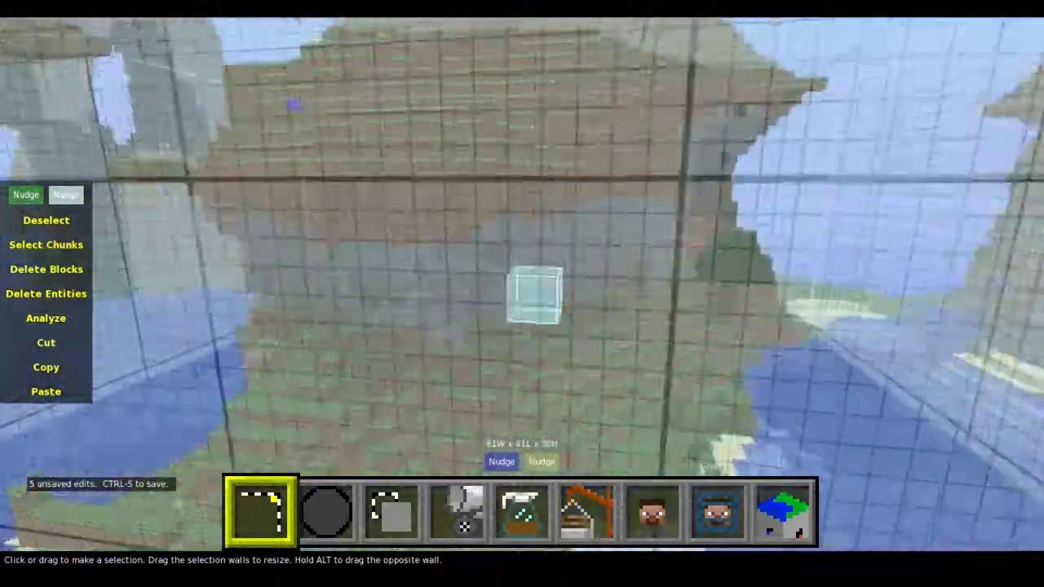
key(w)
key(s)
key(s)
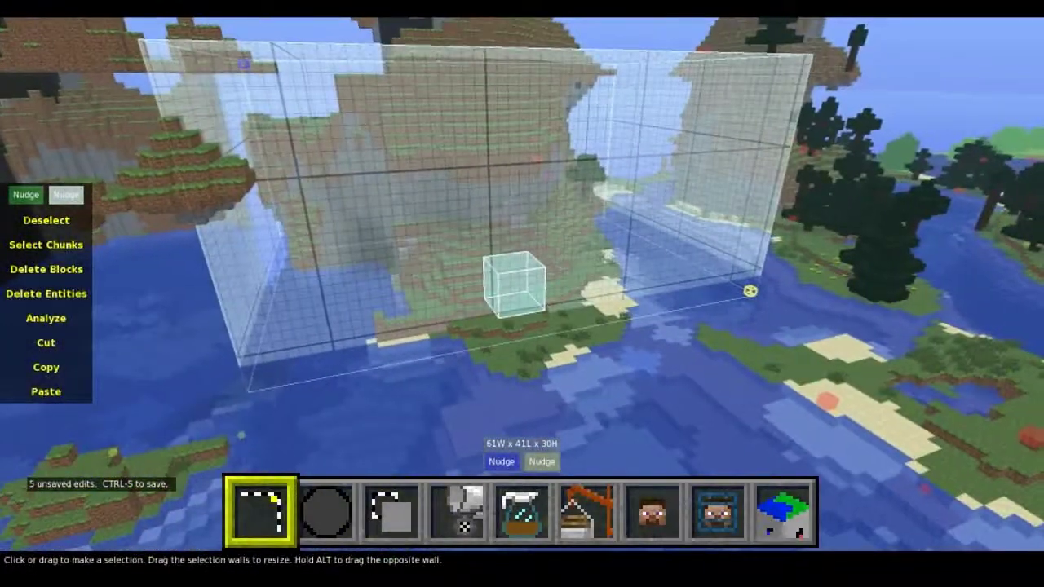
right_drag(522, 293, 522, 294)
Start a fill of the hillside selection and choose Stone (1:0) as its block, searching the block list for "stone".
key(4)
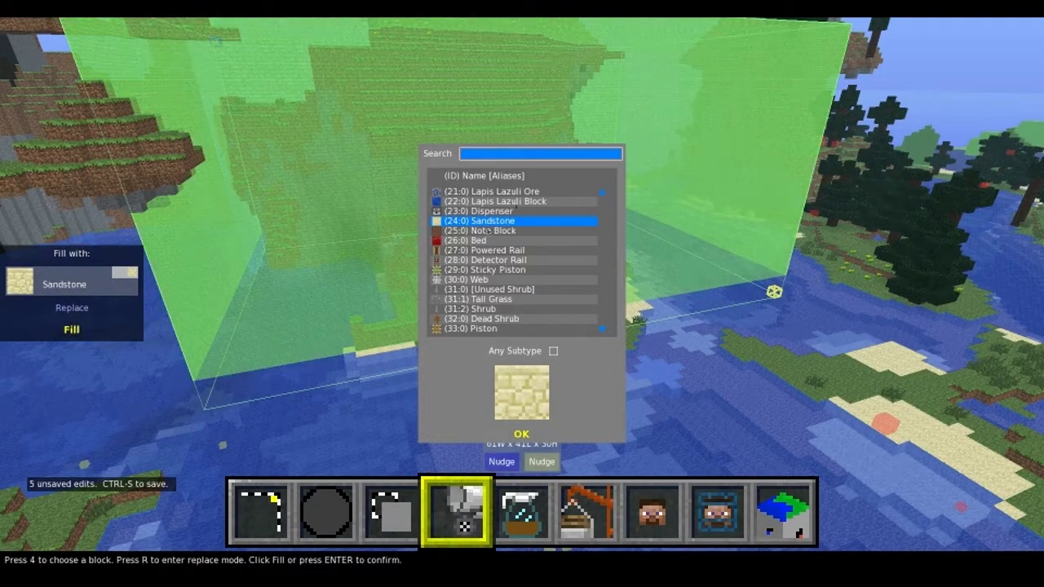
text(stone)
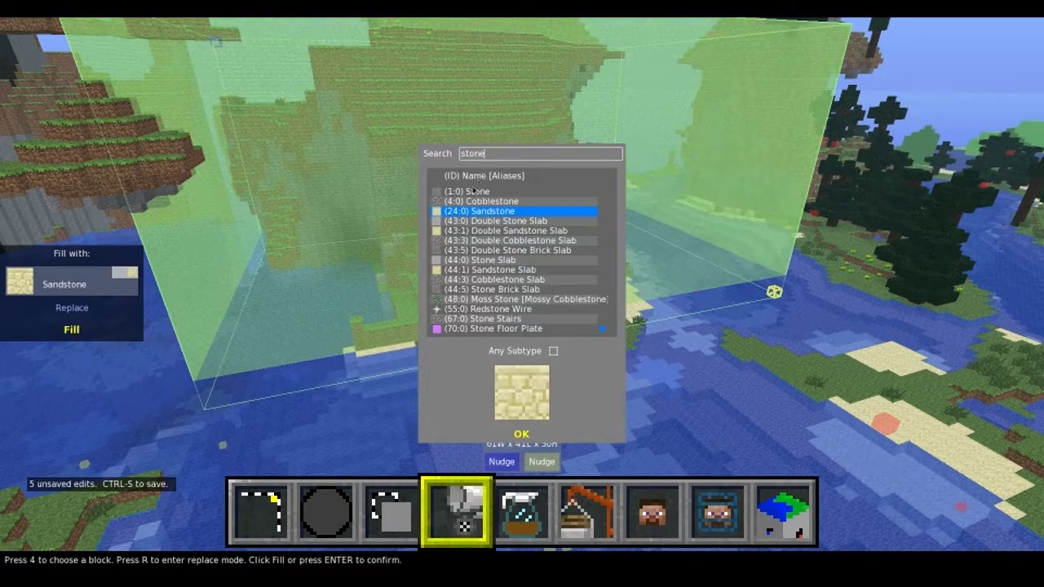
click(472, 191)
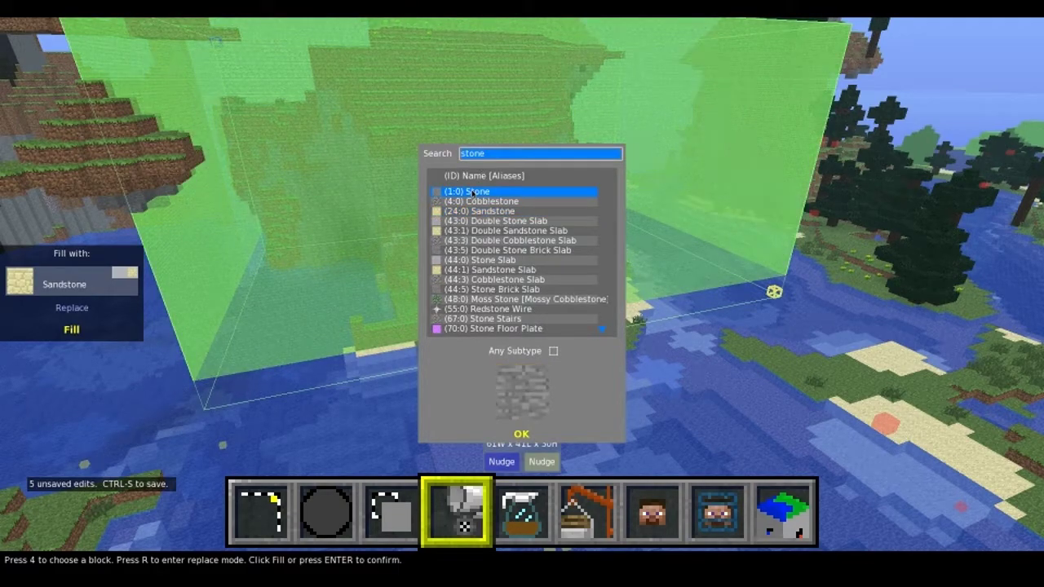
key(Return)
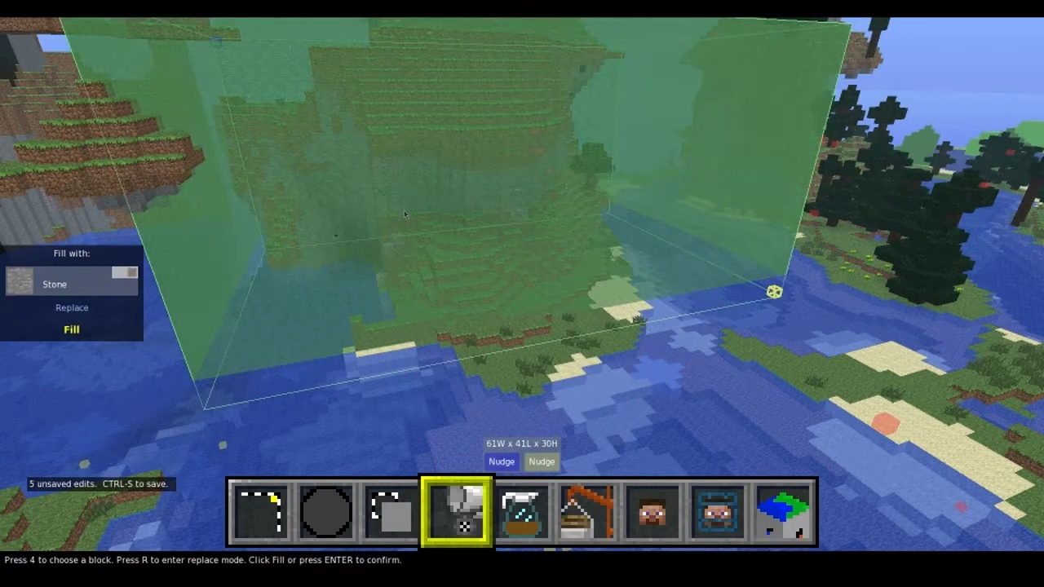
Turn on replace mode and set the replacement block to Sandstone (24:0), searching the block list for "sandstone".
click(90, 308)
text(s)
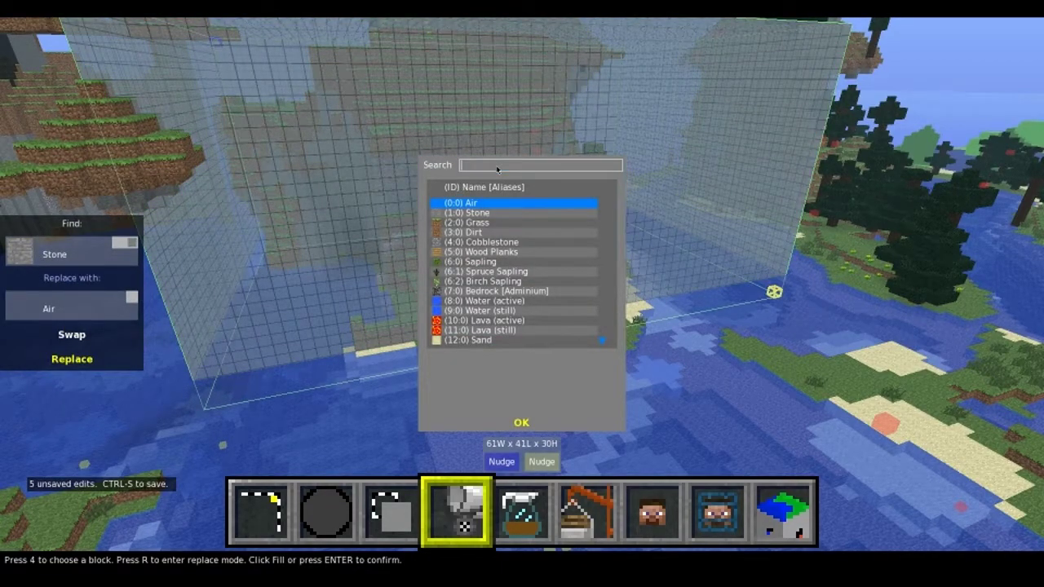
text(and)
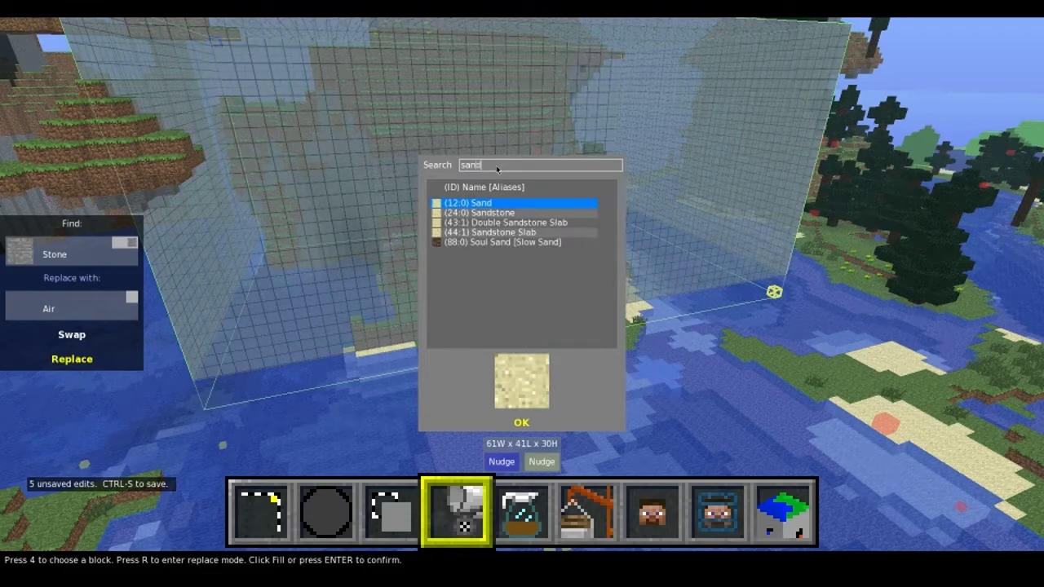
text(stone)
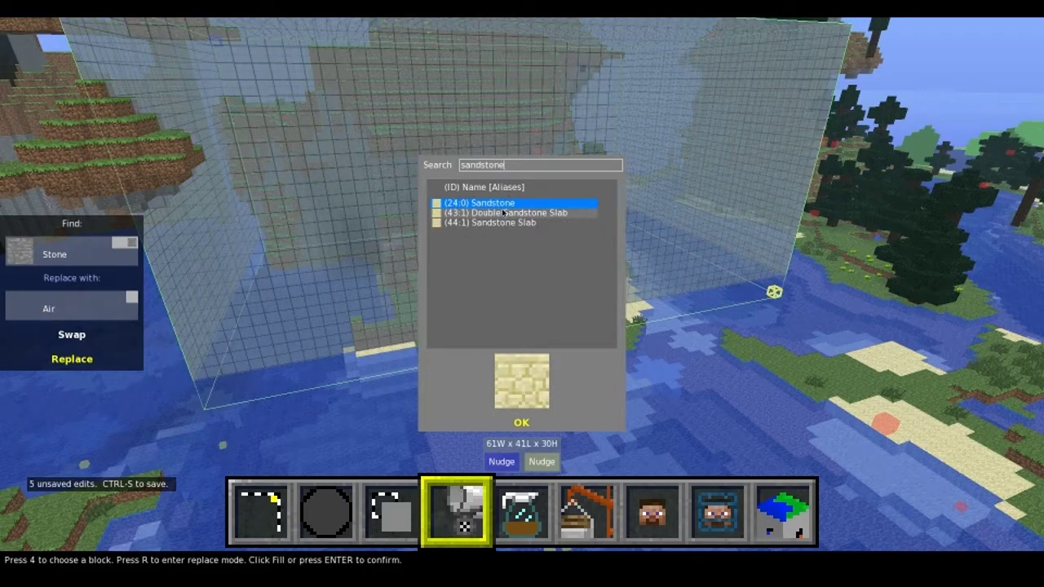
key(Return)
Replace the Stone with Sandstone throughout the hillside selection and inspect the changed rock up close.
key(w)
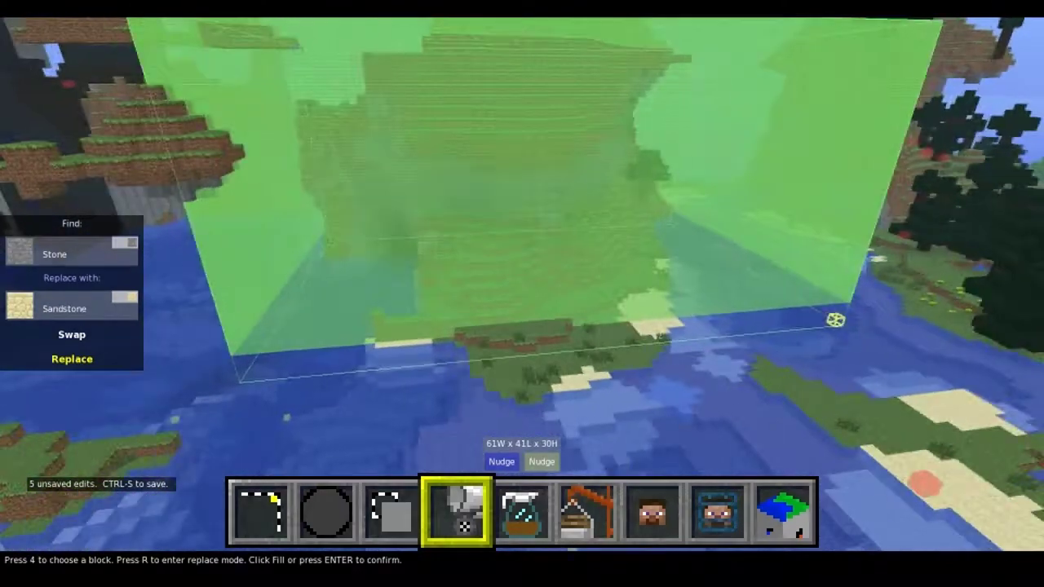
key(d)
key(s)
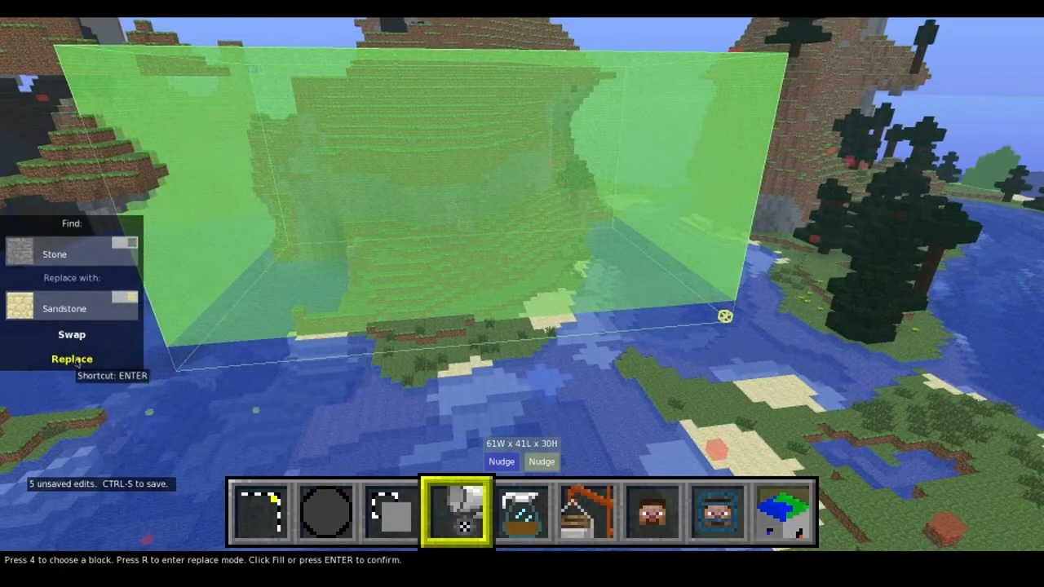
click(73, 361)
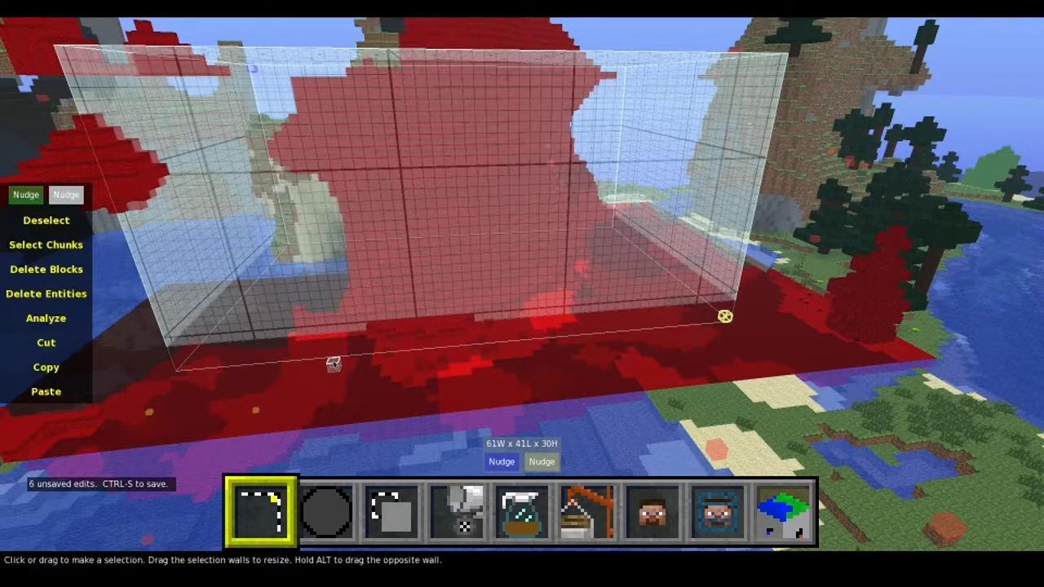
right_click(333, 364)
key(a)
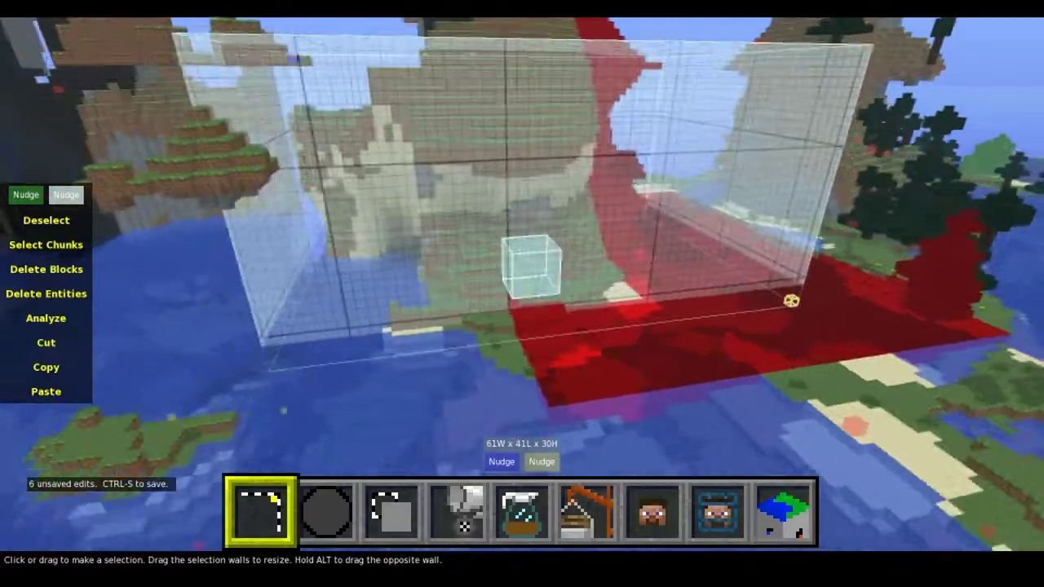
key(w)
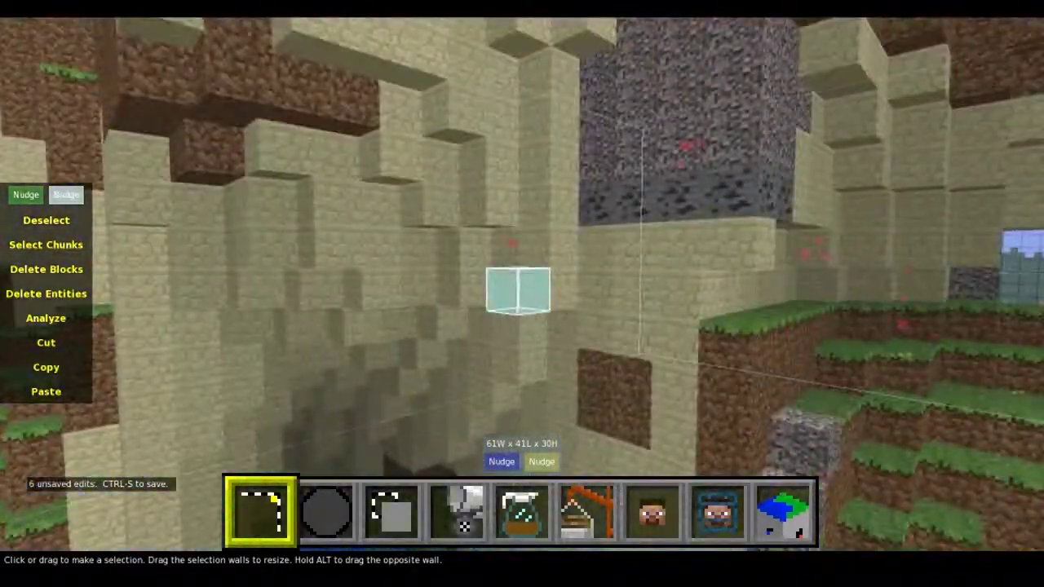